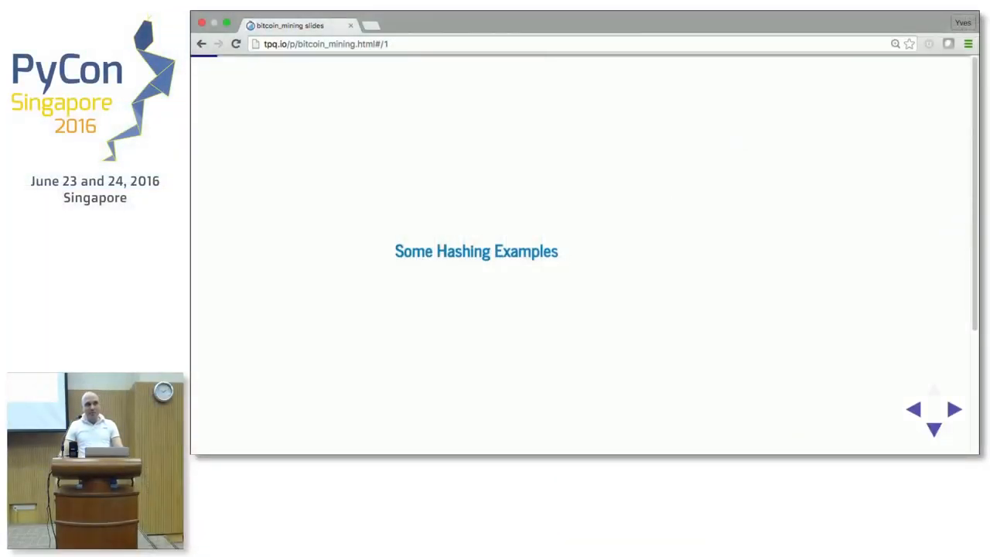
Move down to 'The Basics with MD5' slide quoting Wikipedia's hash function definition.
key("Down")
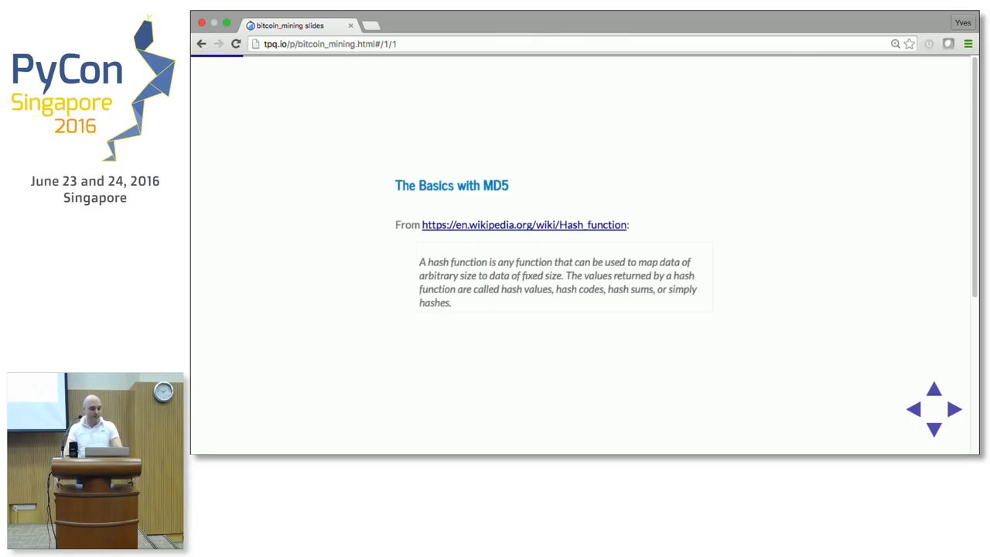
Step past the hashlib import slide to the slide listing three example MD5 digests.
key("Down")
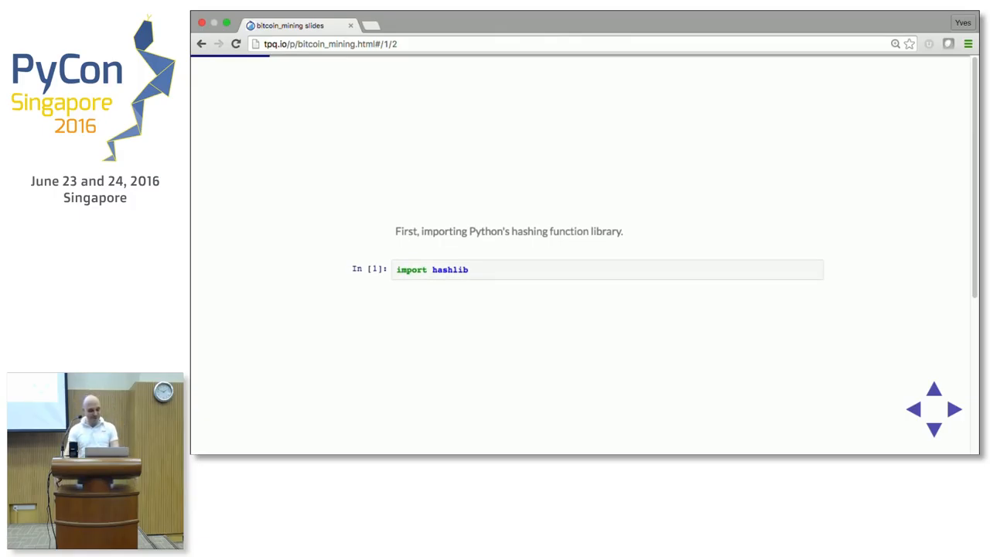
key("Down")
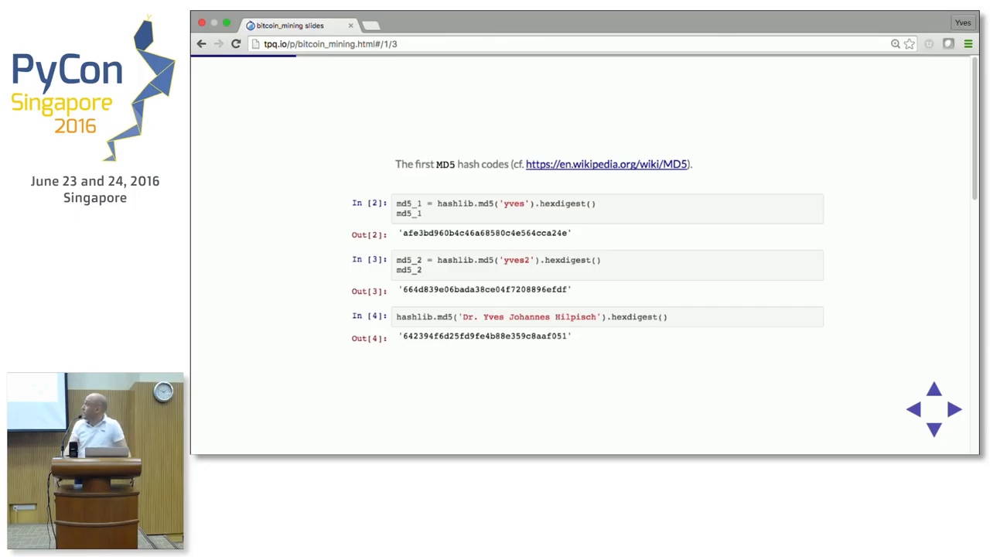
Zoom the page in twice and move to the Brute Force Hash (Password) Cracking slide.
key("ctrl+plus")
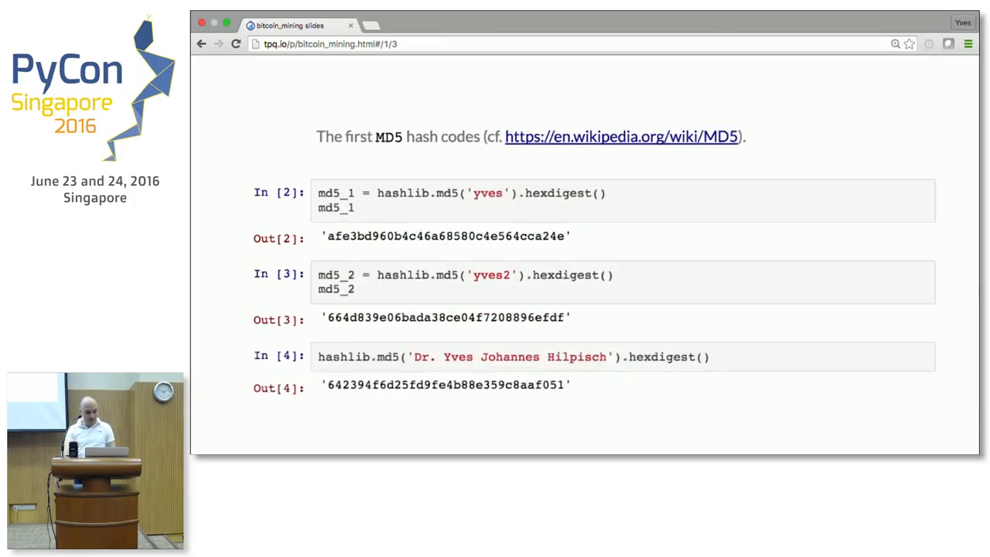
key("ctrl+plus")
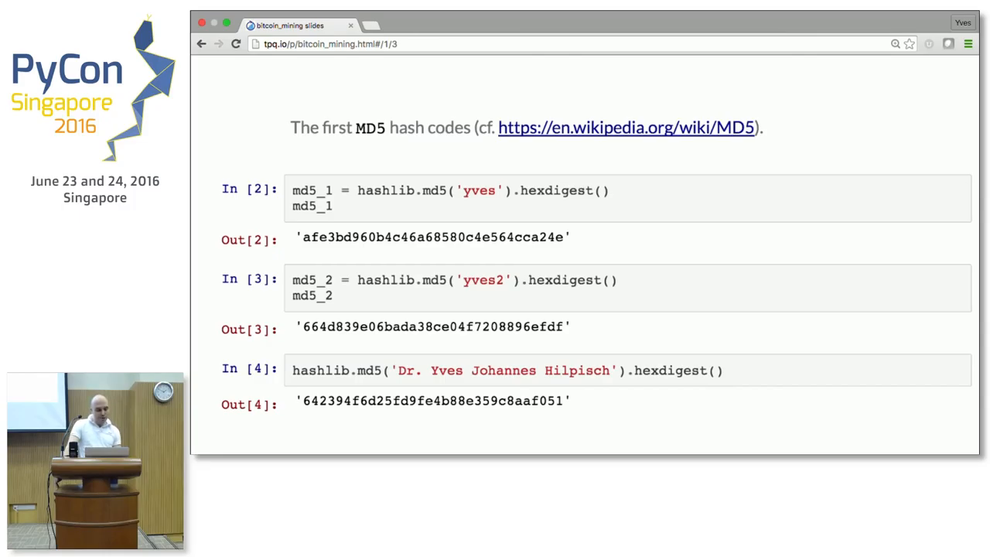
key("Down")
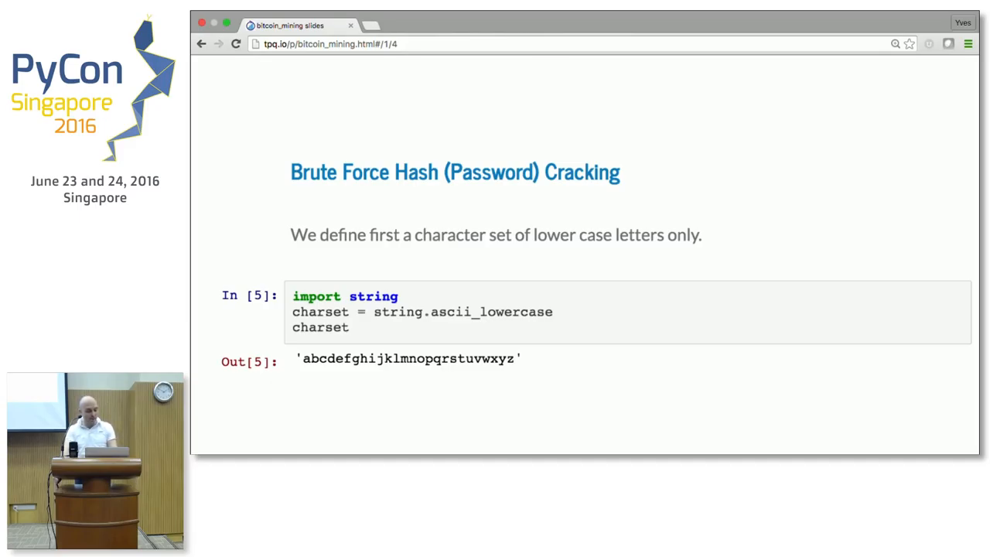
Walk through the permutations and four-character cracking slides (yves in 359 ms) to the enlarged character set slide.
key("Down")
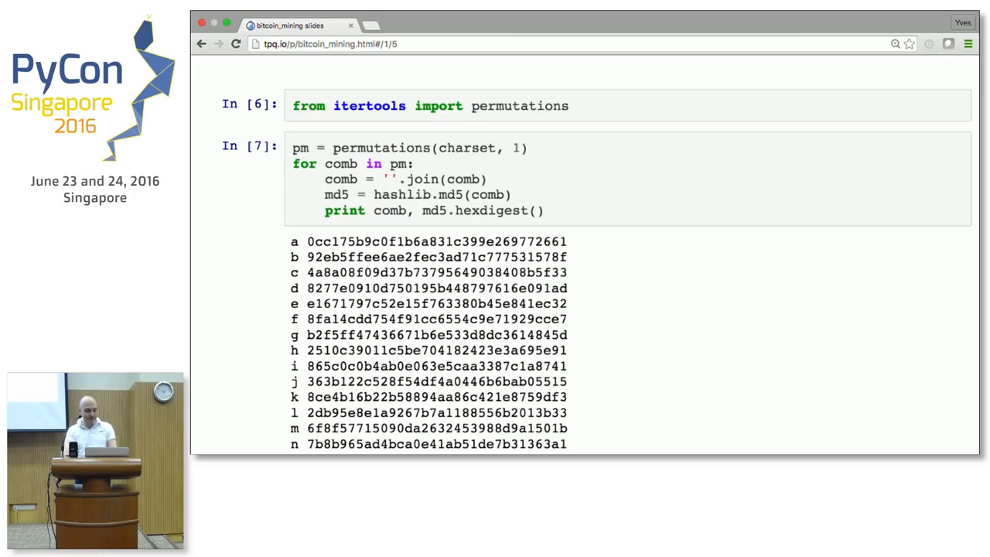
key("Down")
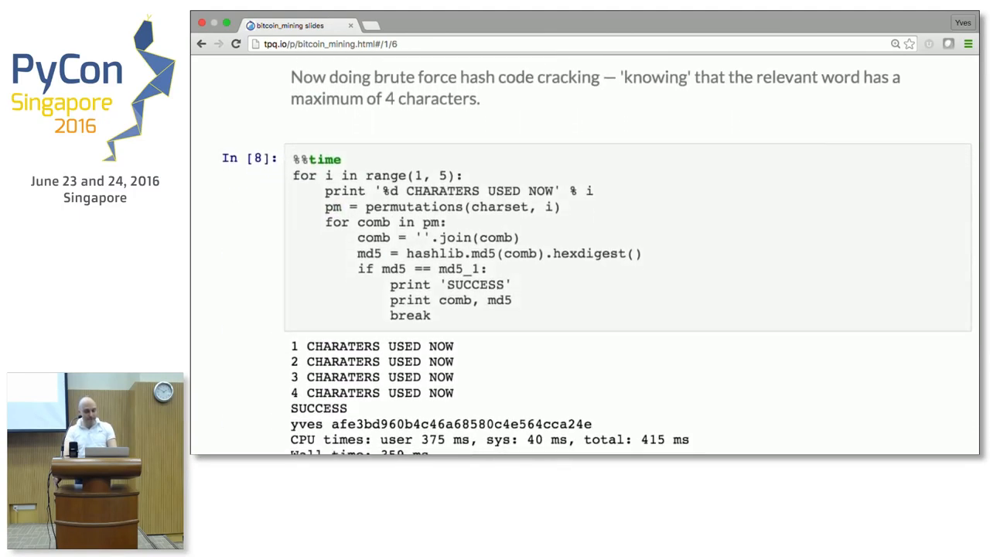
key("ctrl+minus")
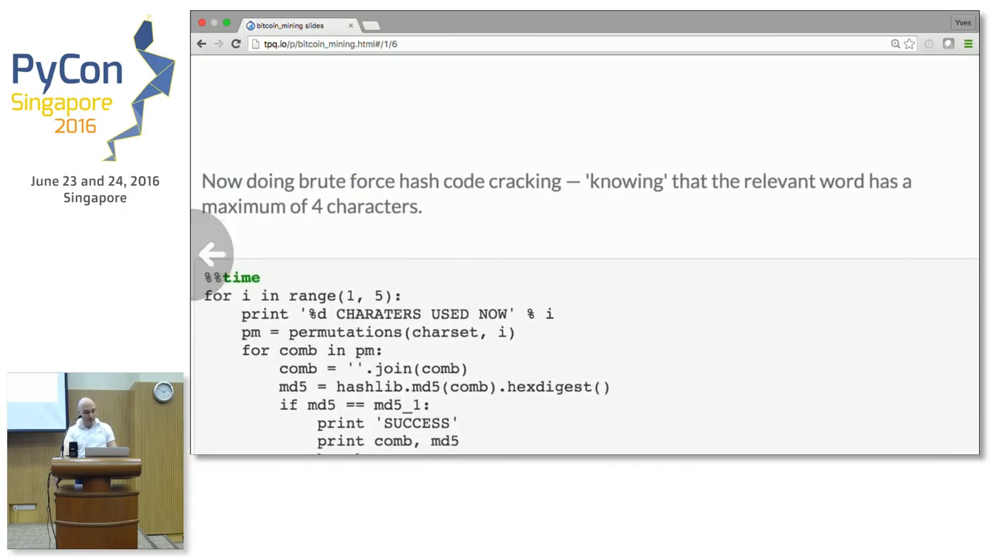
scroll(585, 255, "down", 3)
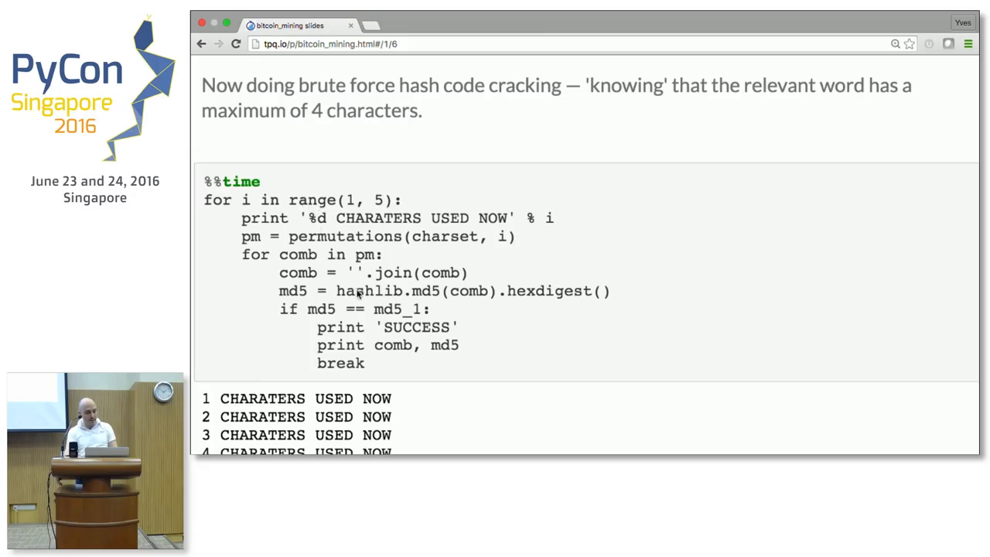
scroll(358, 294, "down", 3)
scroll(357, 294, "down", 2)
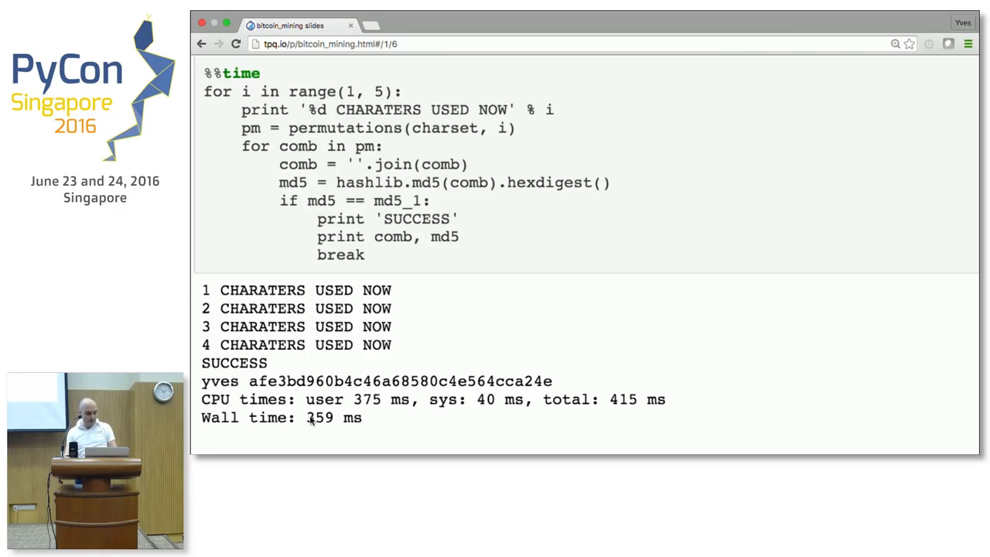
key("space")
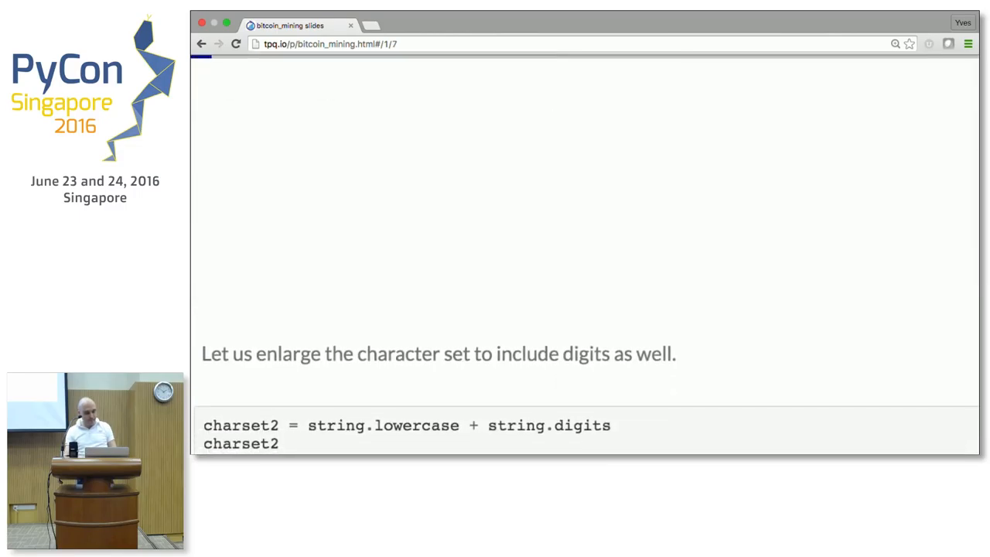
Reveal the charset2 output, show yves2 cracked in about 29.9 s, then enter 'Basic Idea Behind Mining'.
key("shift+Return")
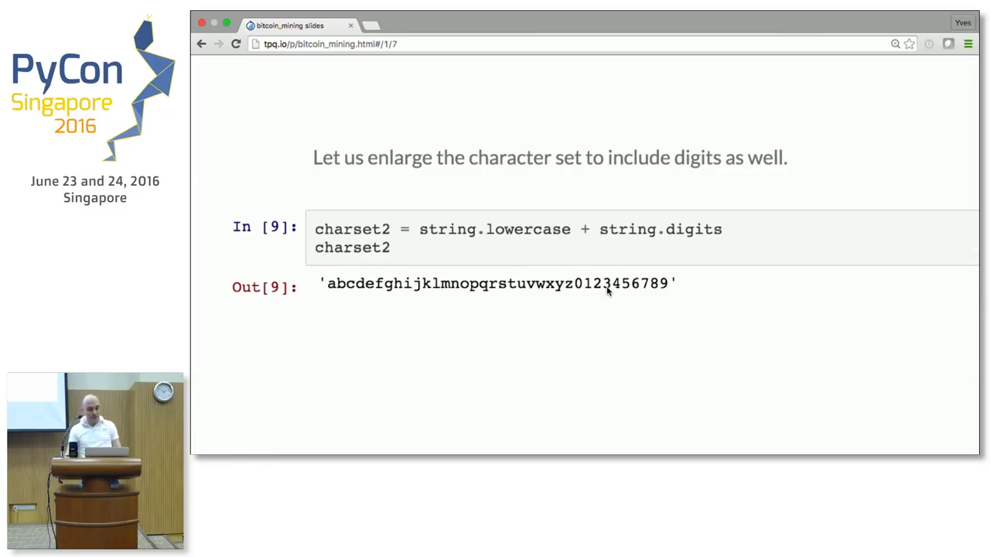
key("space")
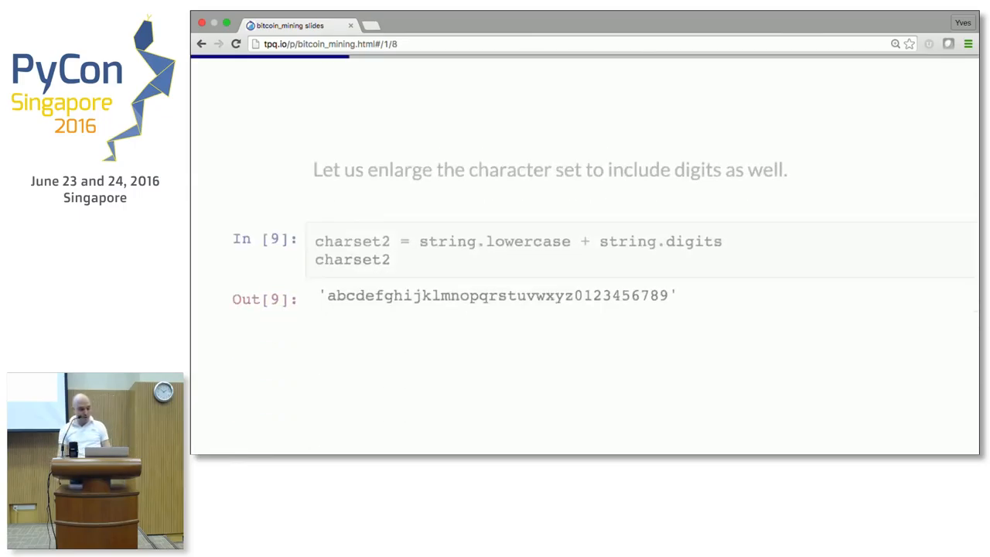
scroll(587, 309, "down", 3)
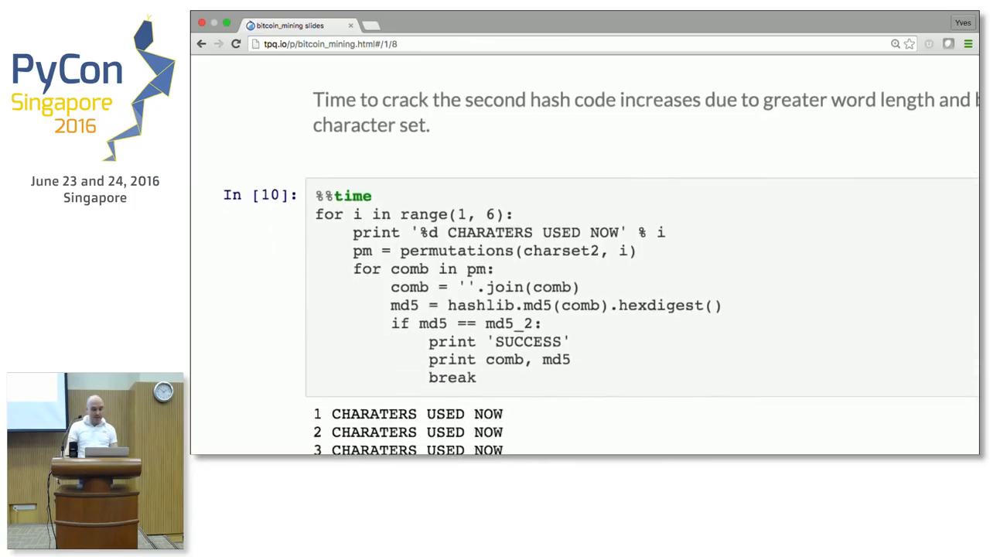
scroll(588, 270, "up", 1)
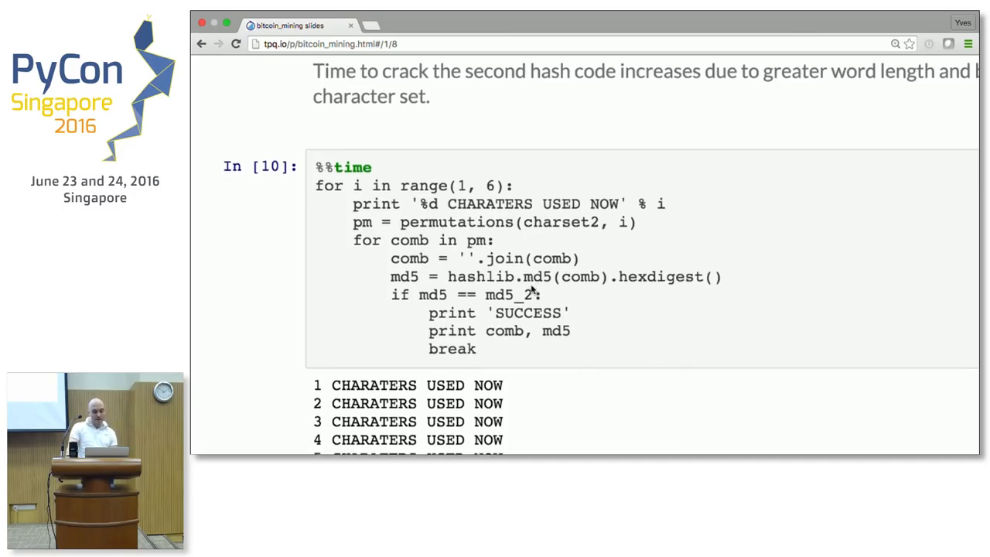
scroll(532, 287, "down", 3)
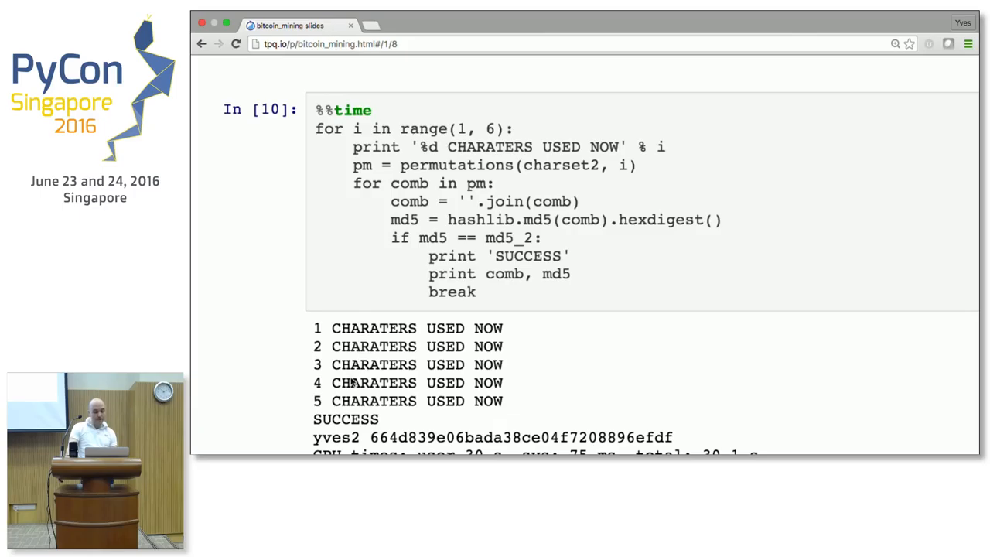
scroll(354, 383, "down", 3)
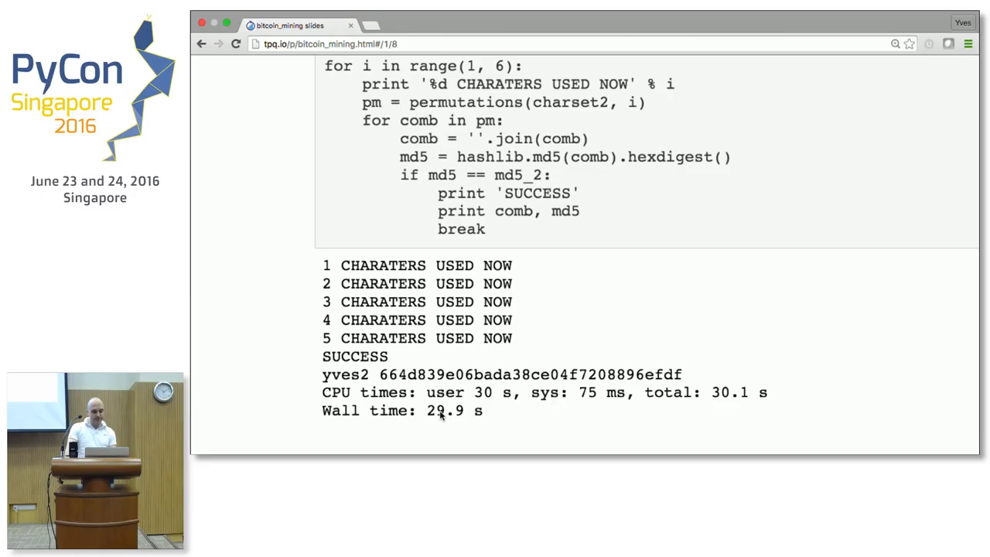
key("Right")
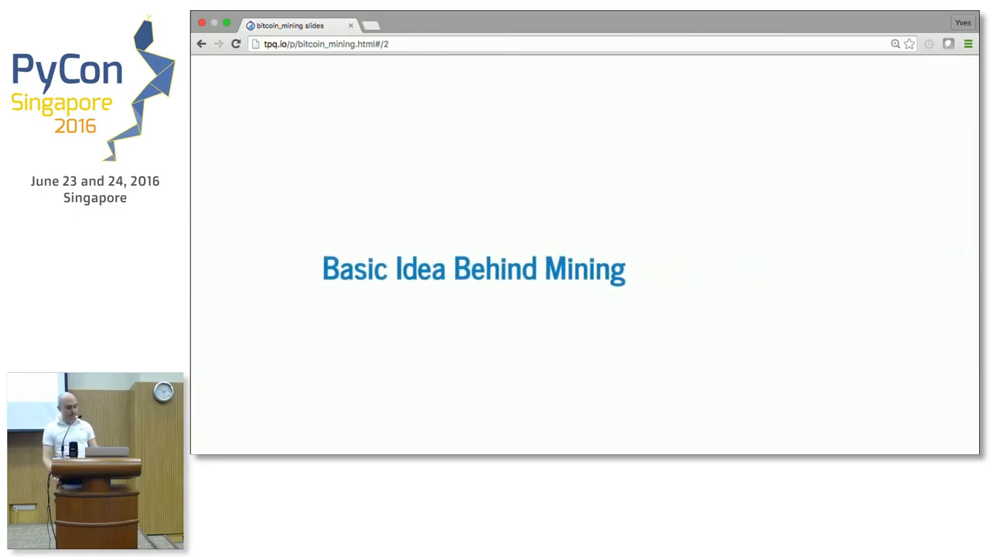
key("Down")
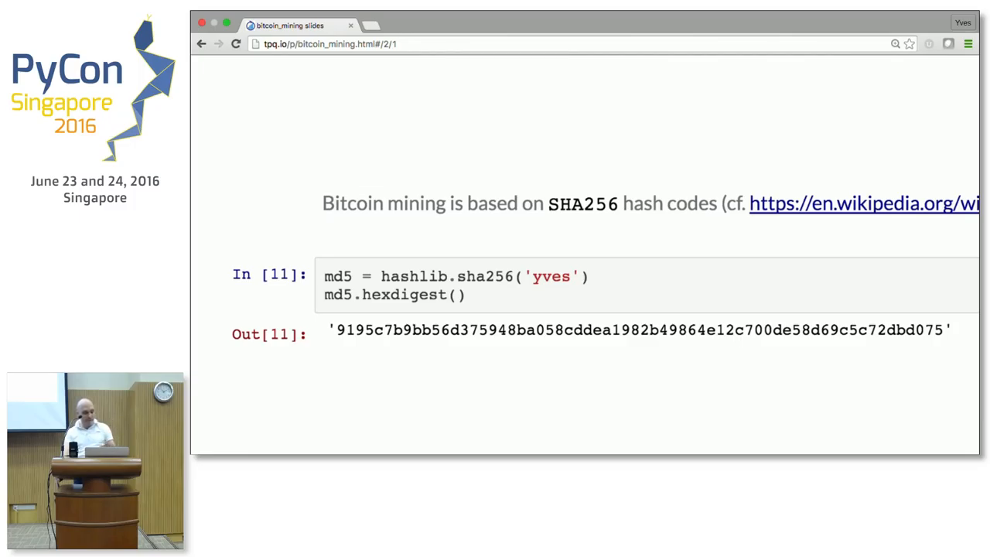
key("Down")
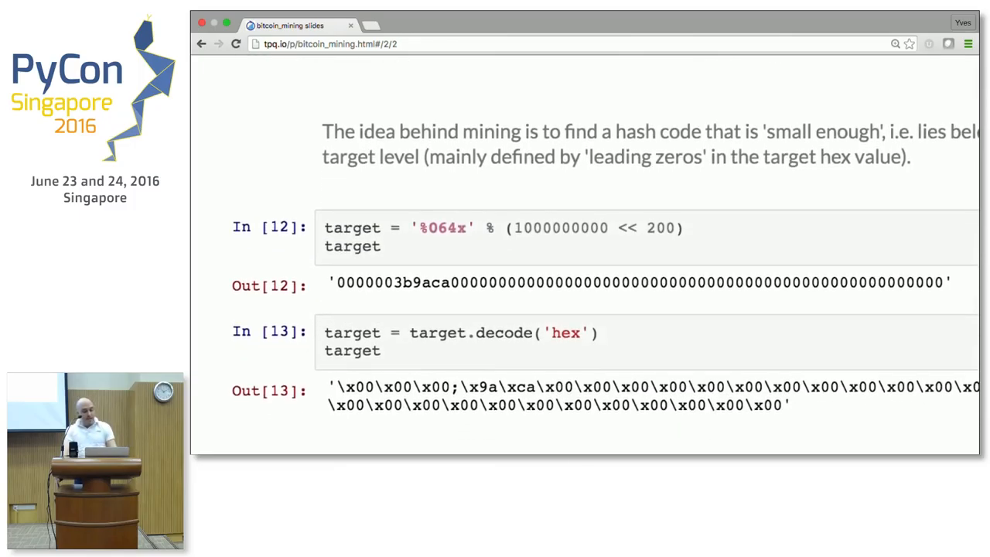
scroll(442, 416, "right", 5)
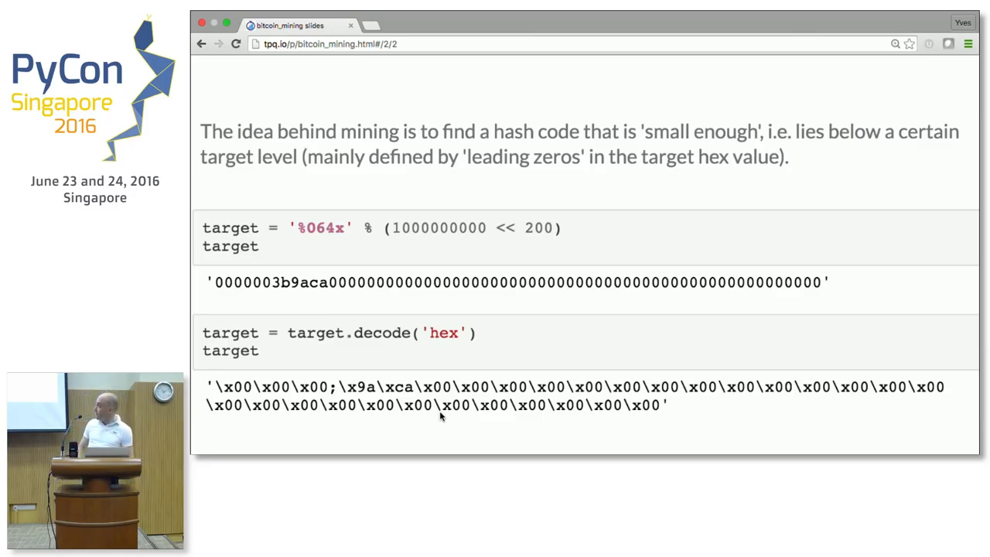
scroll(440, 416, "left", 3)
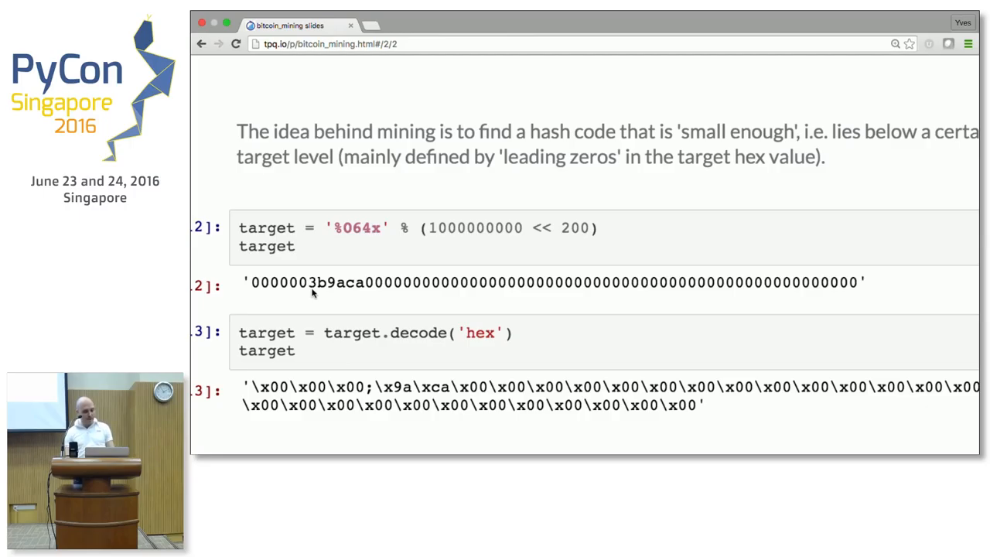
Step through the hash-versus-target and number-prepended hash slides to the nonce search loop counting to 12,500,000.
key("Down")
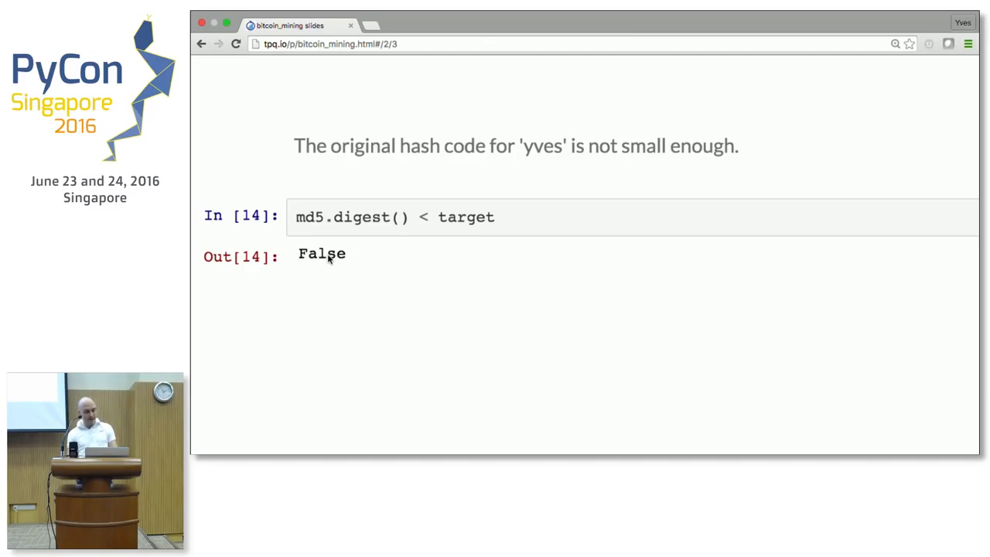
key("Down")
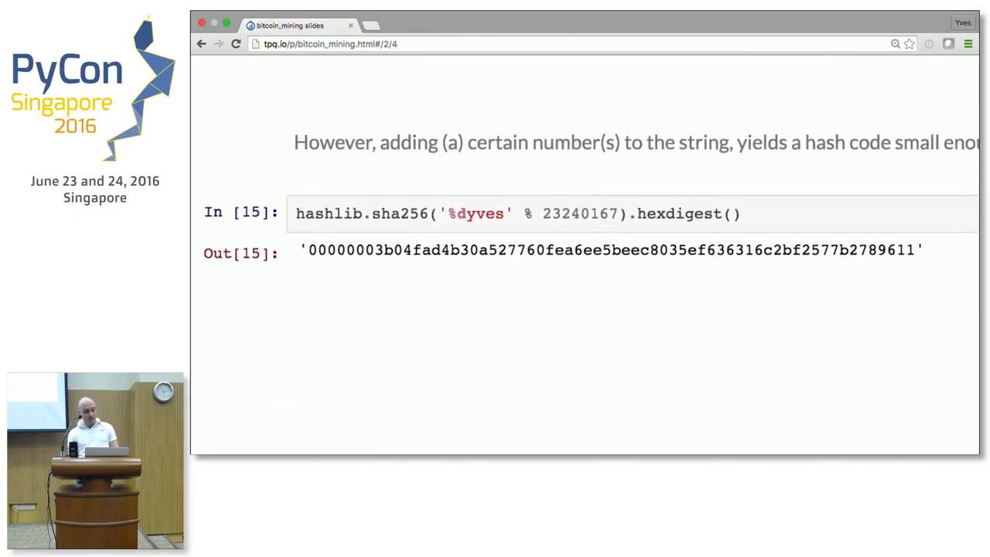
scroll(587, 248, "right", 3)
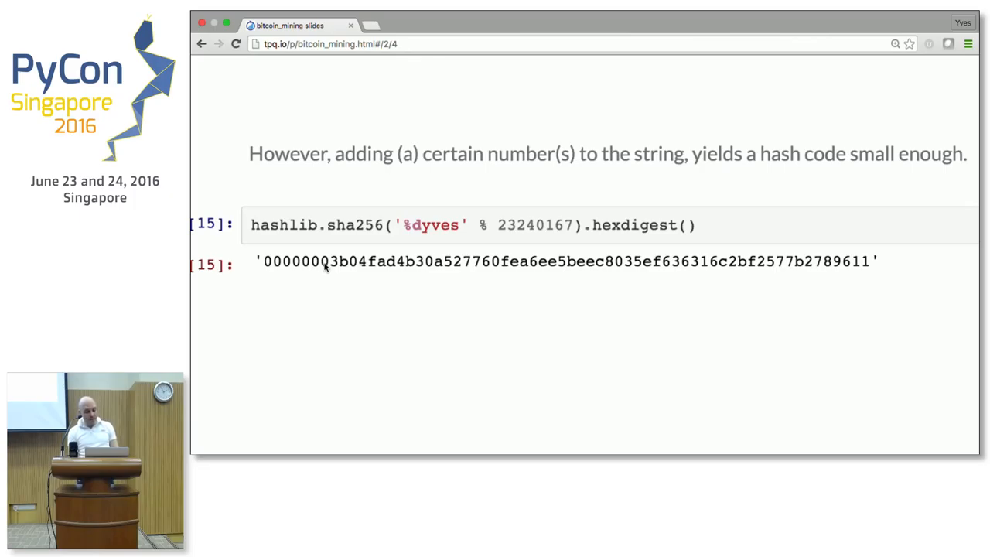
key("space")
scroll(541, 271, "down", 3)
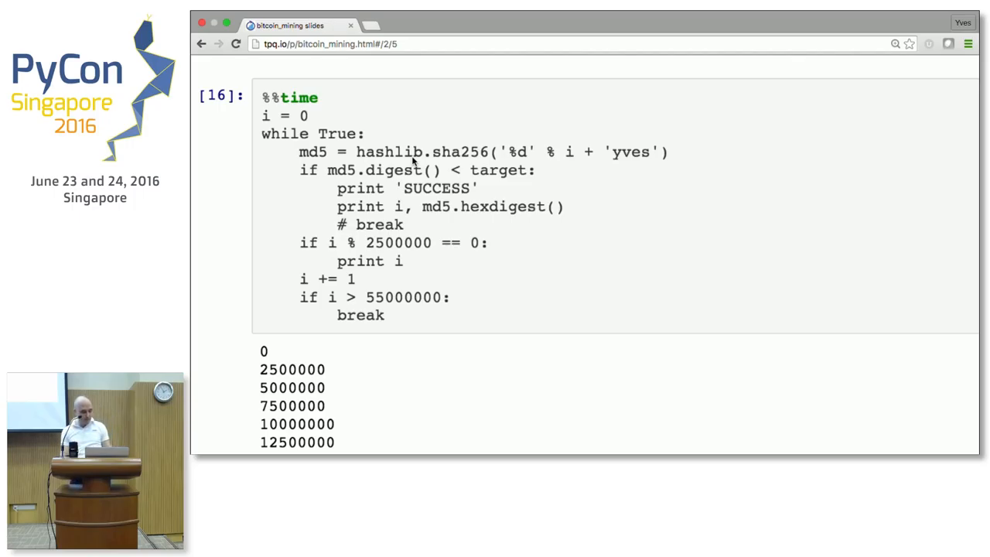
scroll(412, 160, "down", 2)
scroll(412, 160, "down", 2)
scroll(412, 160, "down", 2)
scroll(412, 160, "down", 1)
scroll(412, 160, "down", 2)
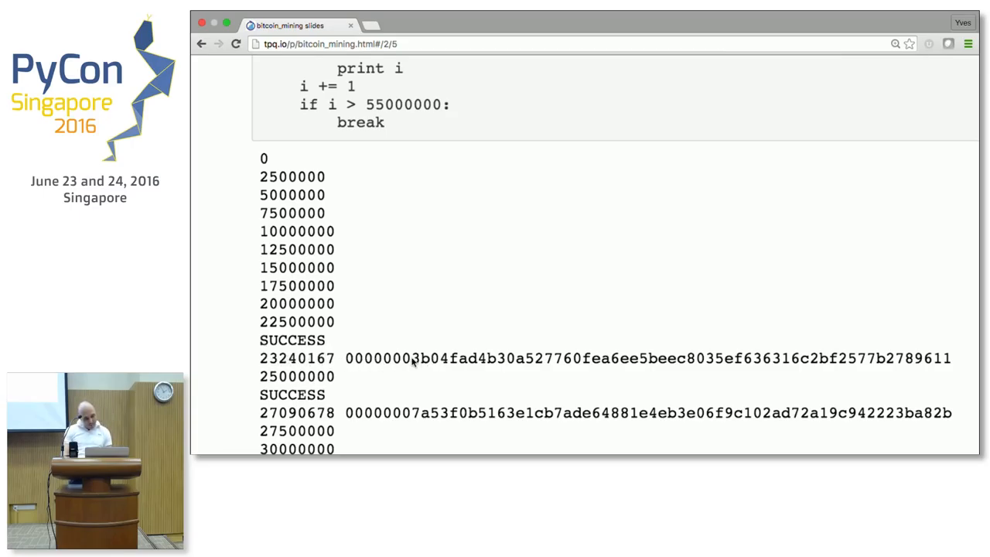
scroll(412, 362, "down", 2)
scroll(412, 362, "down", 2)
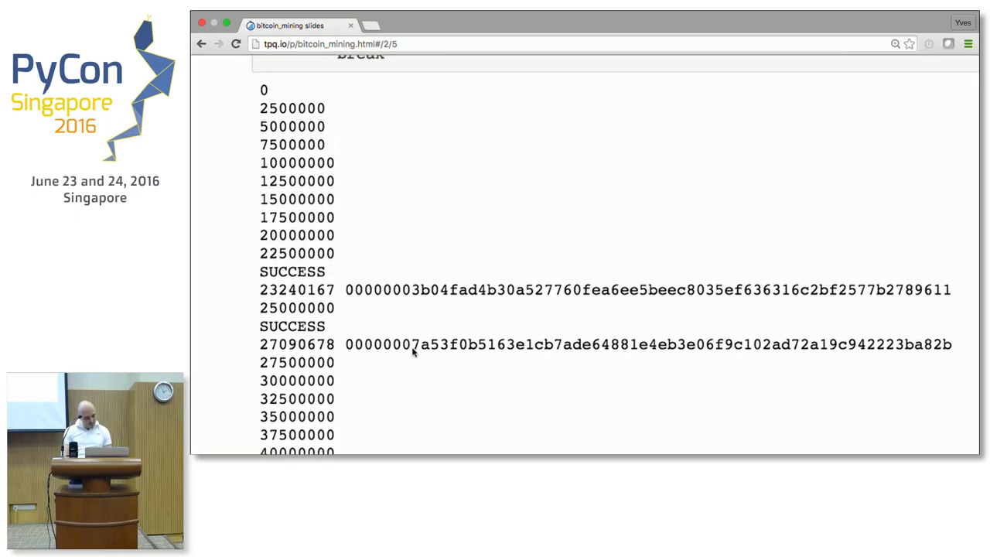
scroll(412, 352, "down", 2)
scroll(412, 352, "down", 2)
scroll(412, 351, "down", 2)
scroll(412, 352, "down", 2)
scroll(412, 352, "down", 1)
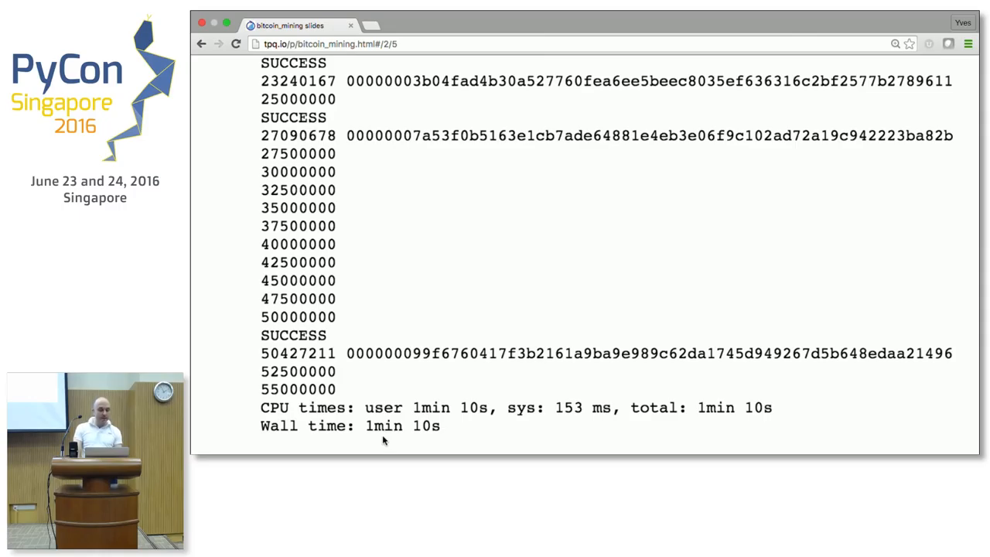
Move on to the mining loop hashing numbered 'yveshilpisch' strings capped at 55,000,000.
key("Down")
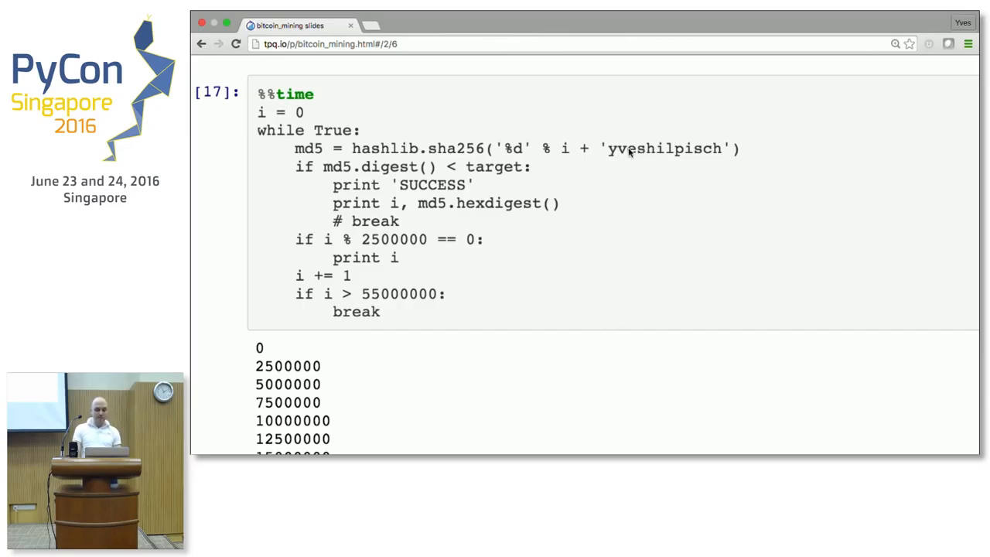
scroll(619, 242, "down", 3)
scroll(619, 243, "down", 3)
scroll(619, 243, "down", 3)
scroll(619, 243, "down", 3)
scroll(619, 243, "down", 2)
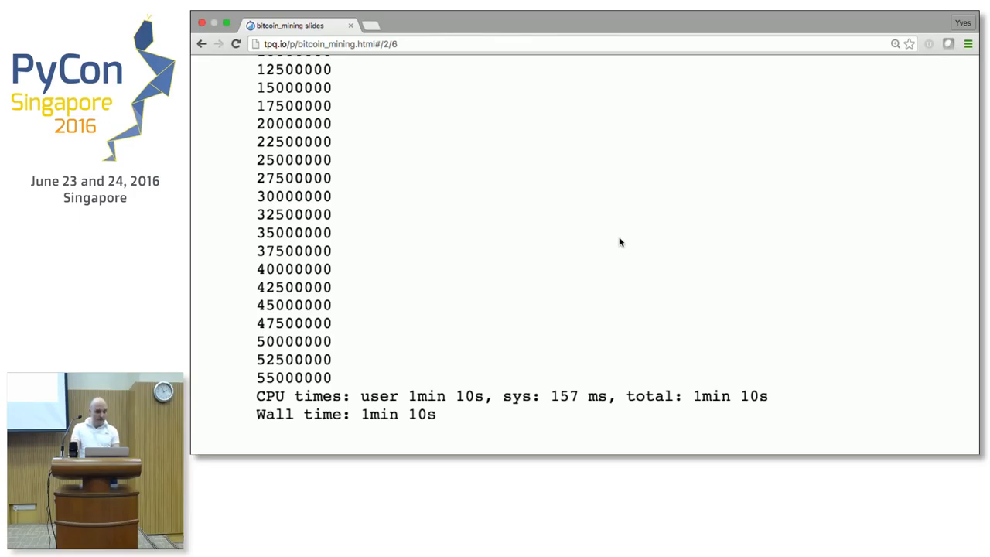
scroll(618, 242, "up", 1)
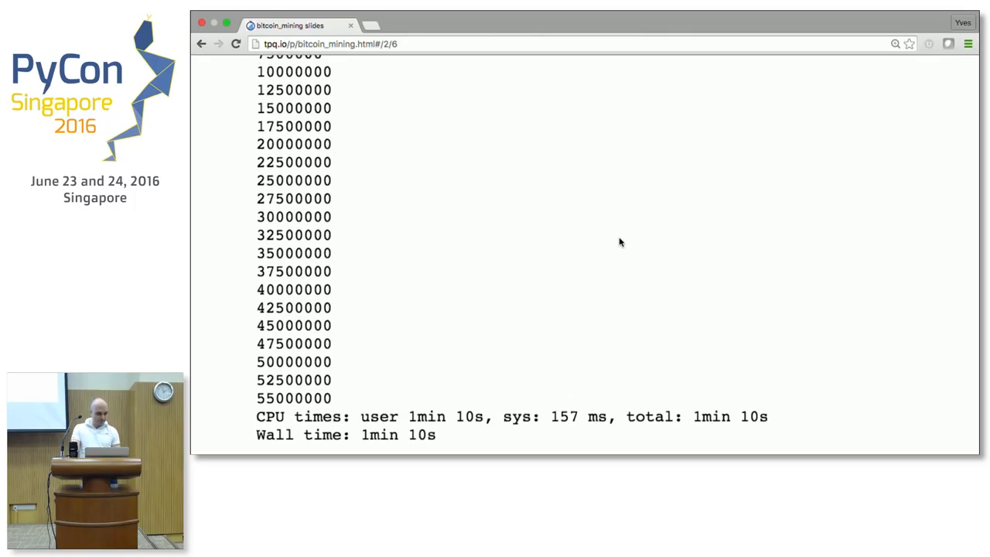
scroll(618, 242, "up", 1)
key("Right")
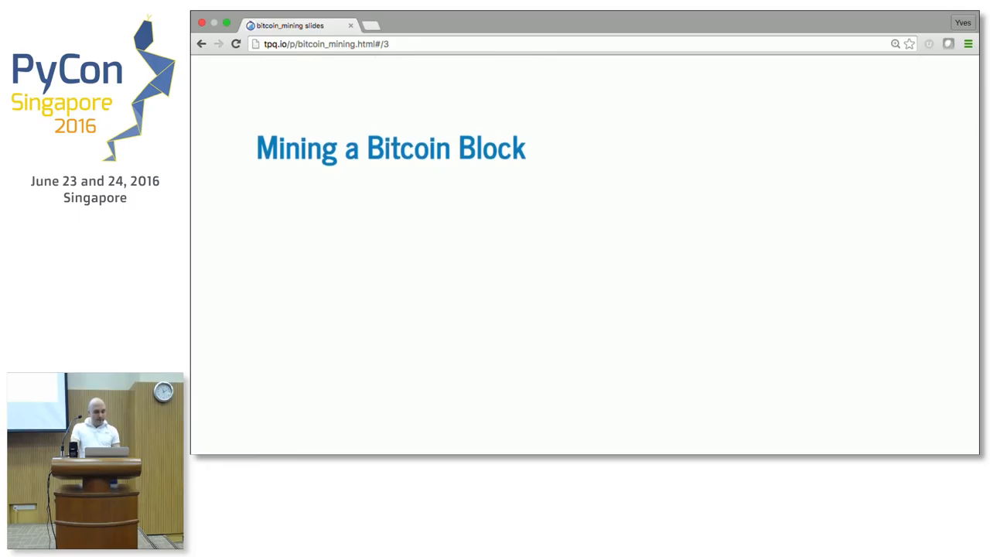
Show the real block example introduction and its block header diagram.
key("Down")
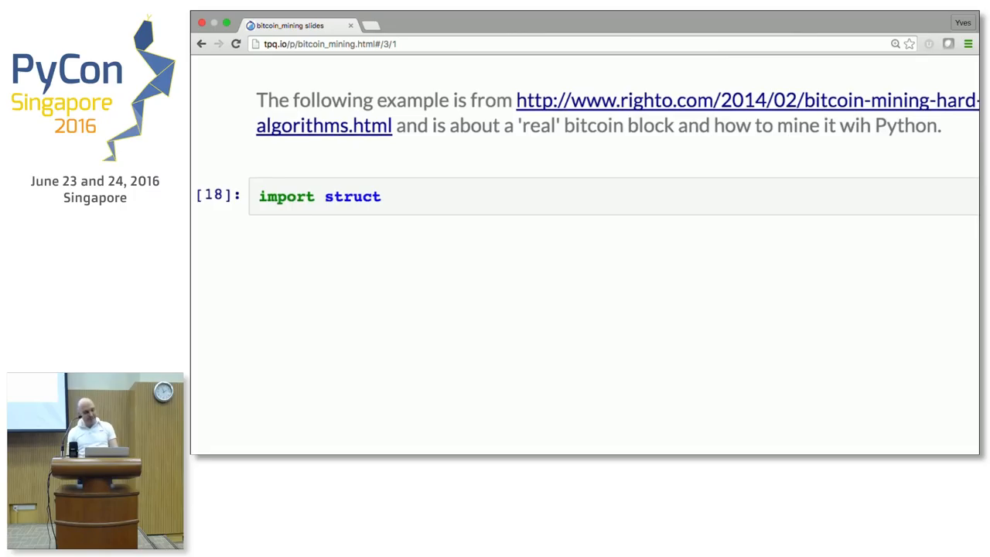
key("Down")
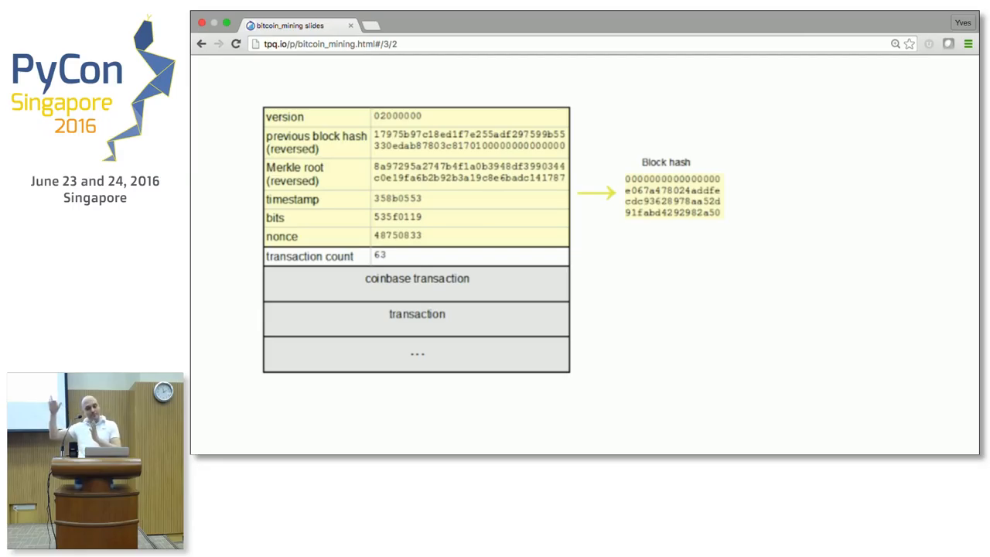
View the block elements as Python code at normal scale, then the target derivation and concrete target values.
key("Down")
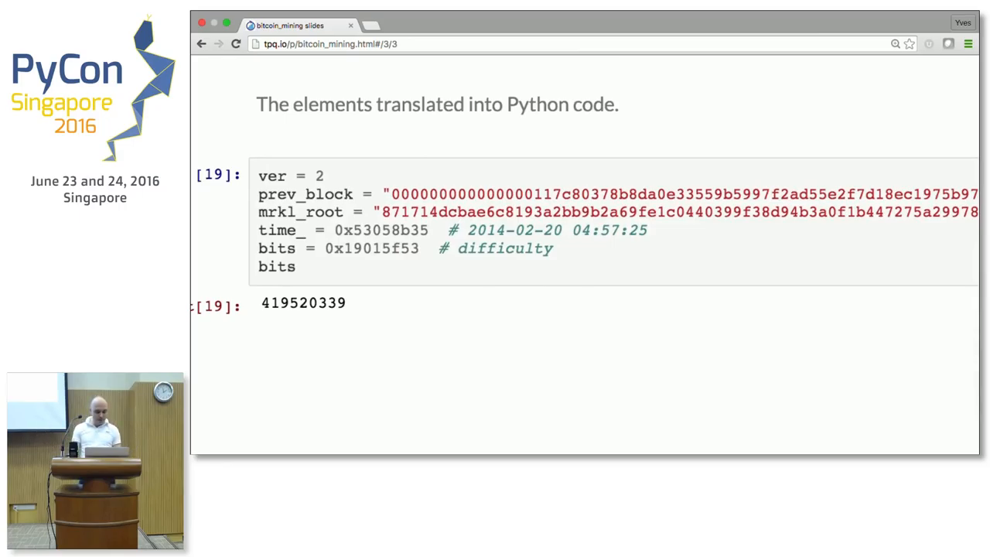
key("ctrl+0")
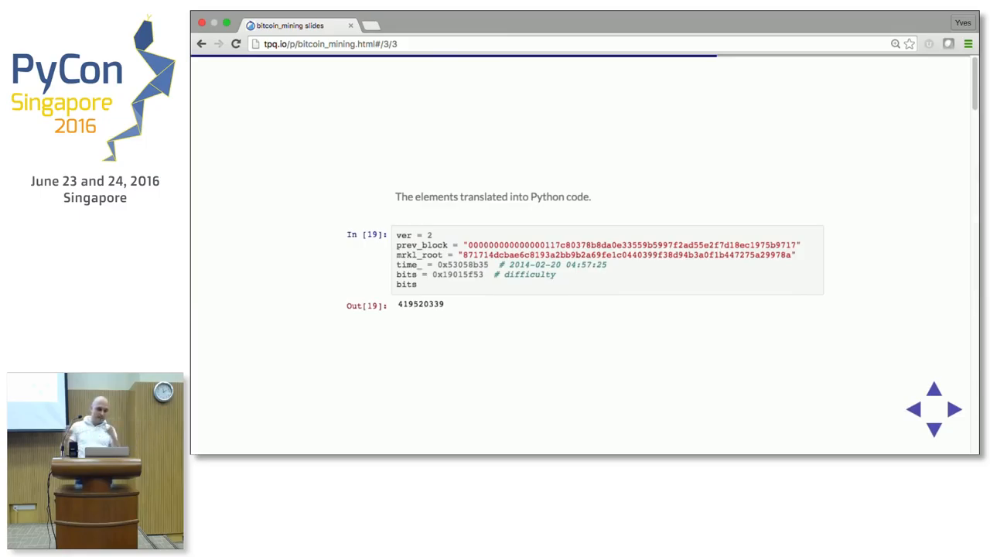
key("Down")
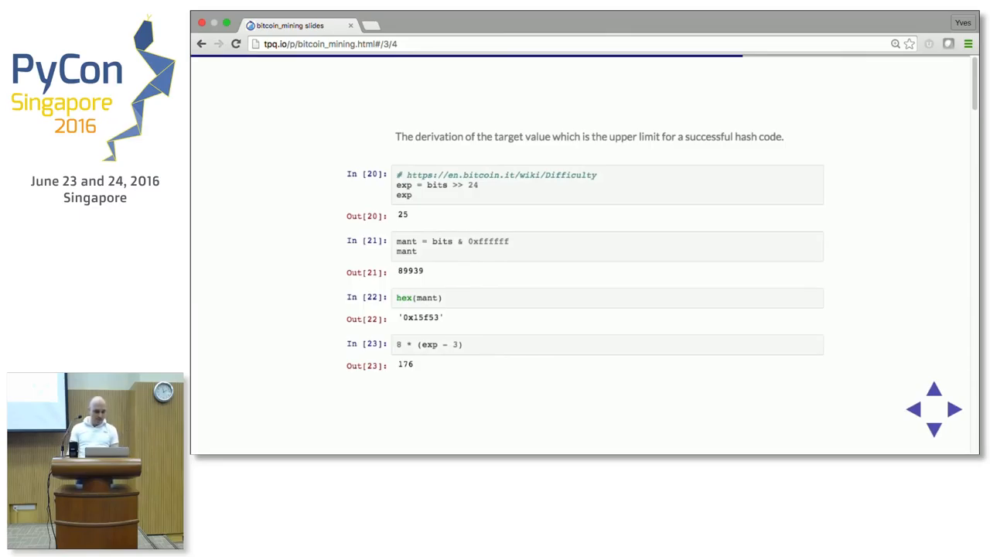
key("Down")
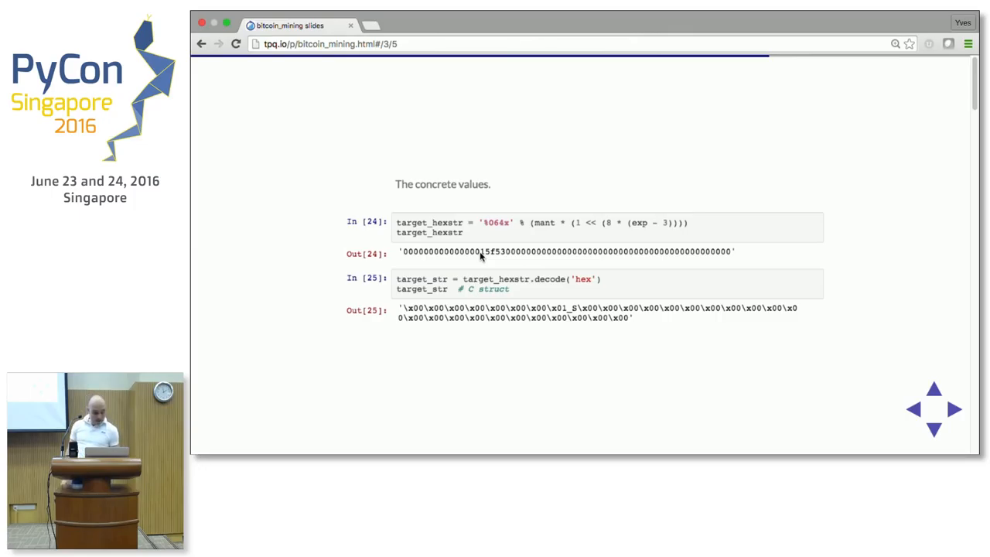
Magnify the target hex output, return to full view, and continue past nonce = 850000000 to the mining loop.
left_click(480, 255, "alt")
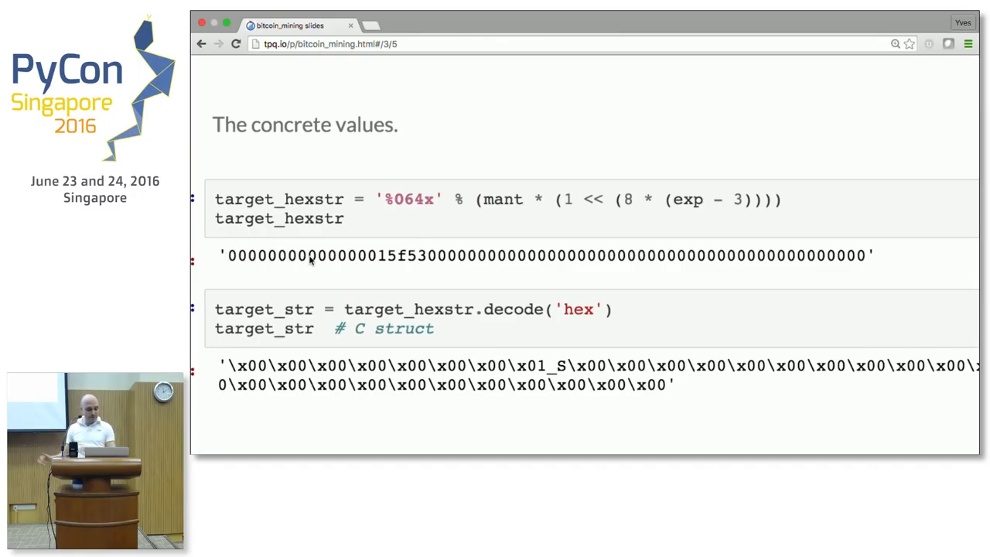
left_click(309, 261)
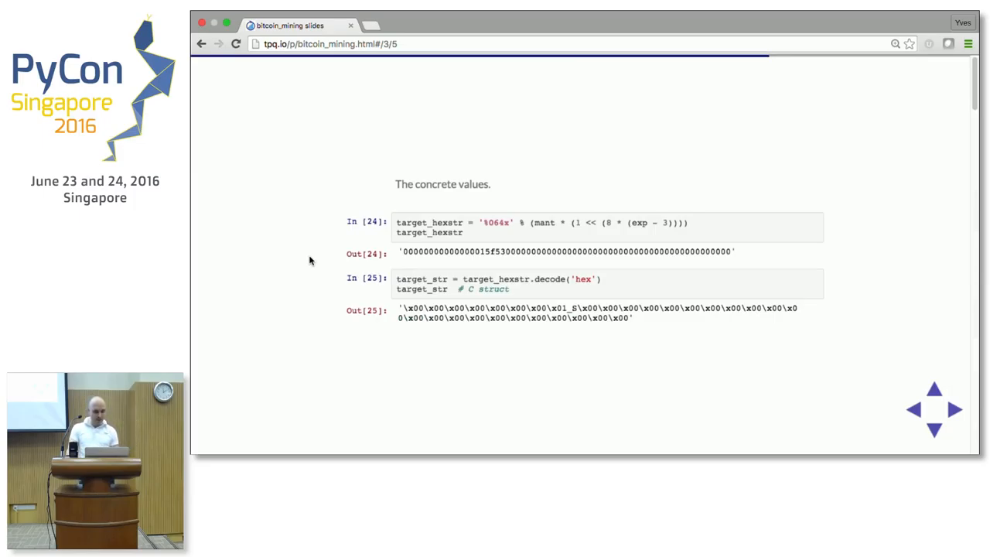
key("Down")
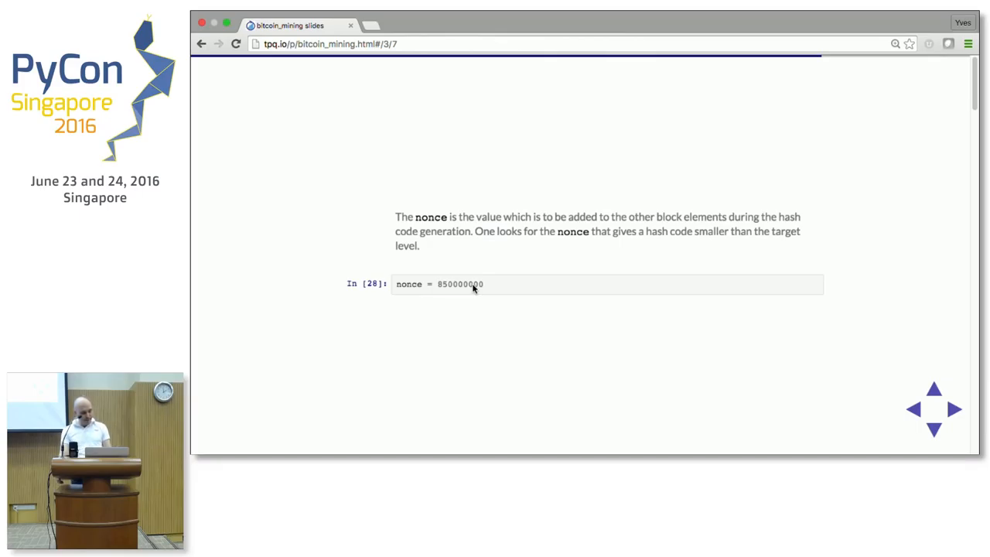
key("Down")
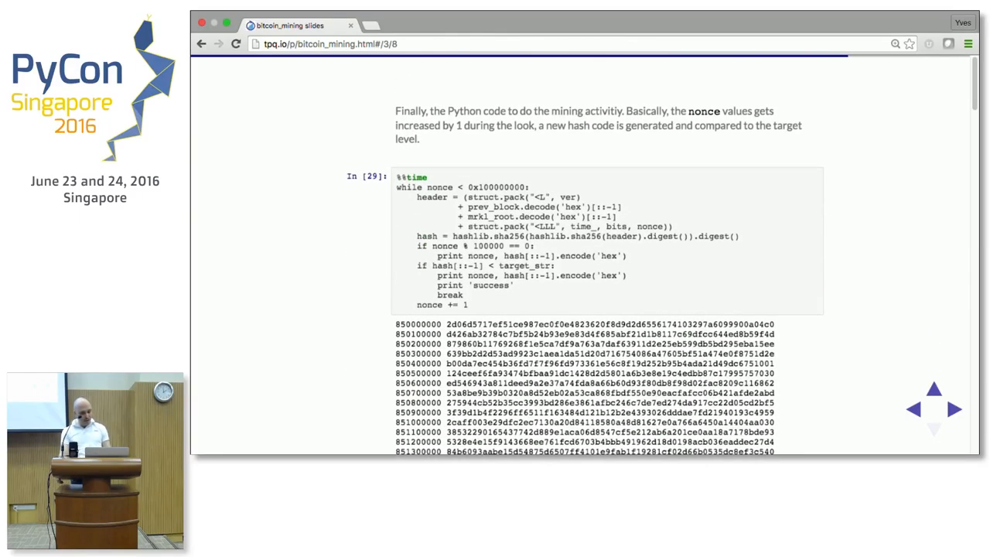
Zoom in on the mining loop slide printing nonces from 850000000 through 850900000.
key("ctrl+plus")
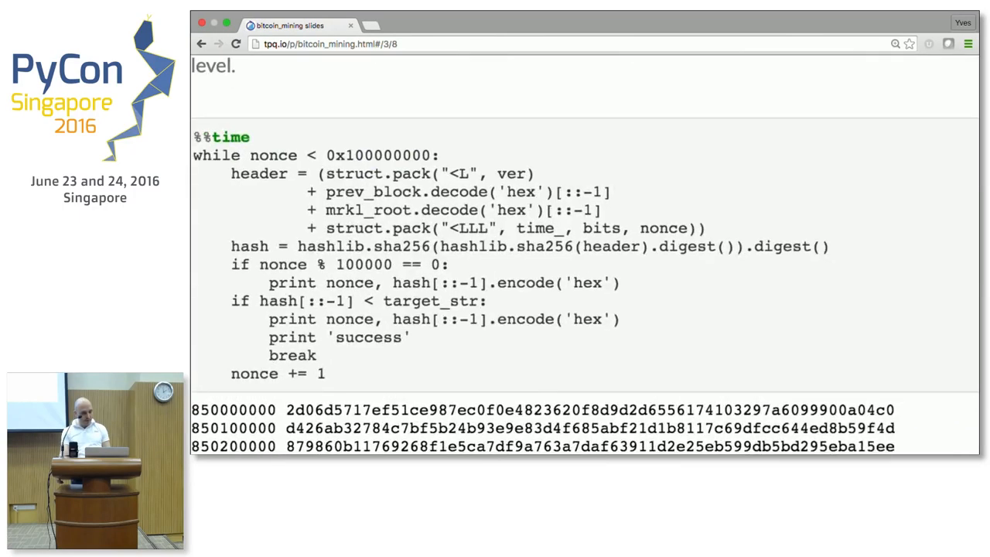
scroll(542, 255, "left", 2)
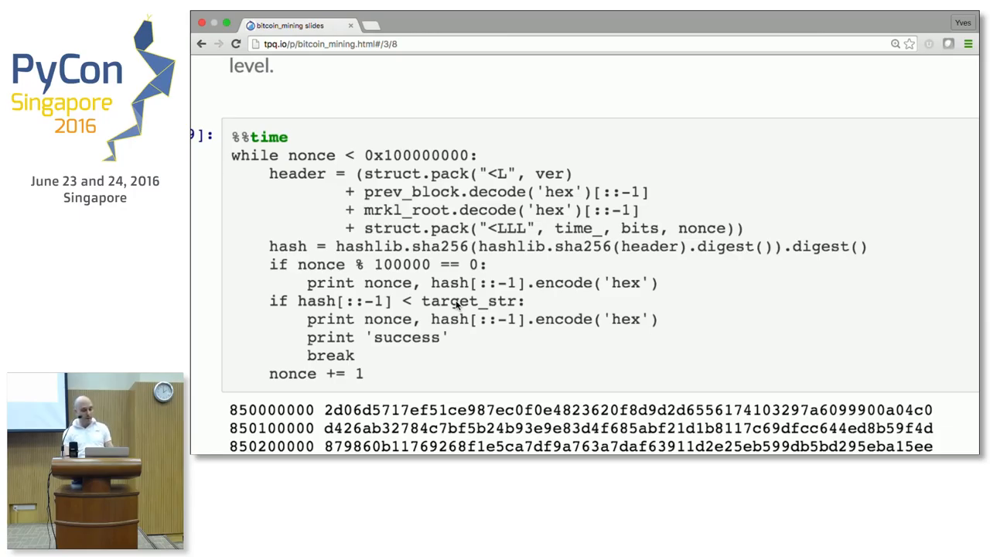
scroll(463, 310, "down", 3)
scroll(464, 309, "down", 4)
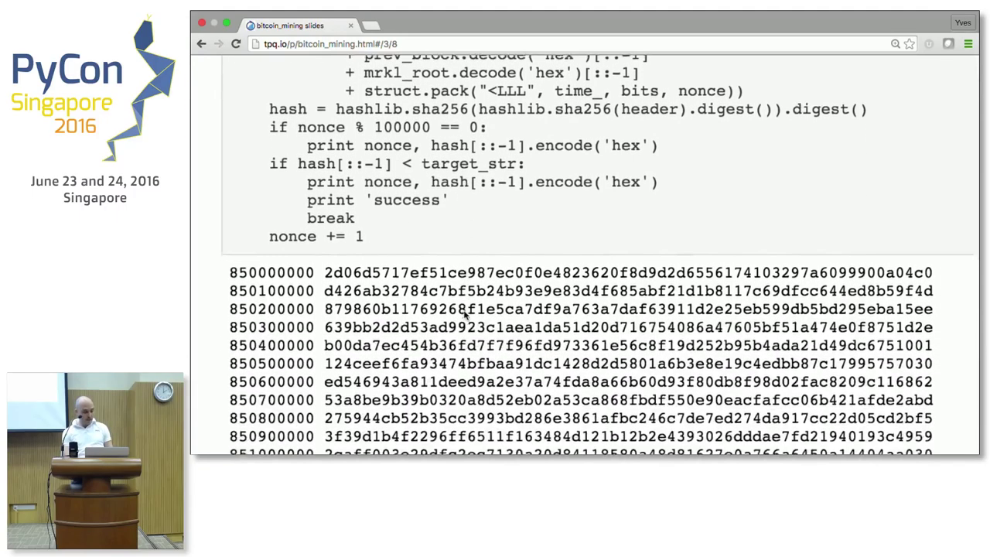
scroll(464, 309, "down", 4)
scroll(463, 309, "down", 4)
scroll(463, 315, "down", 5)
scroll(463, 315, "down", 5)
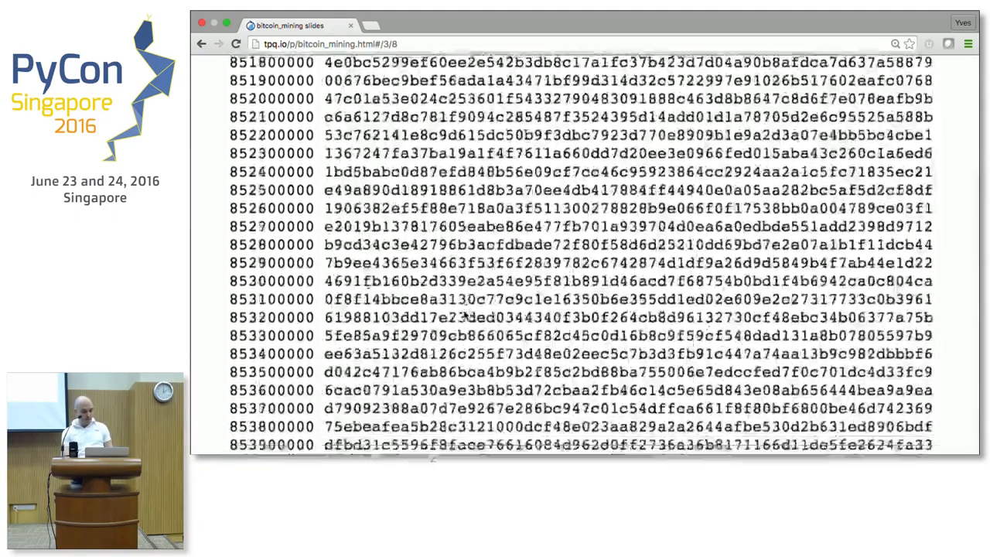
scroll(463, 314, "down", 5)
scroll(463, 314, "down", 5)
scroll(463, 310, "down", 5)
scroll(463, 309, "up", 2)
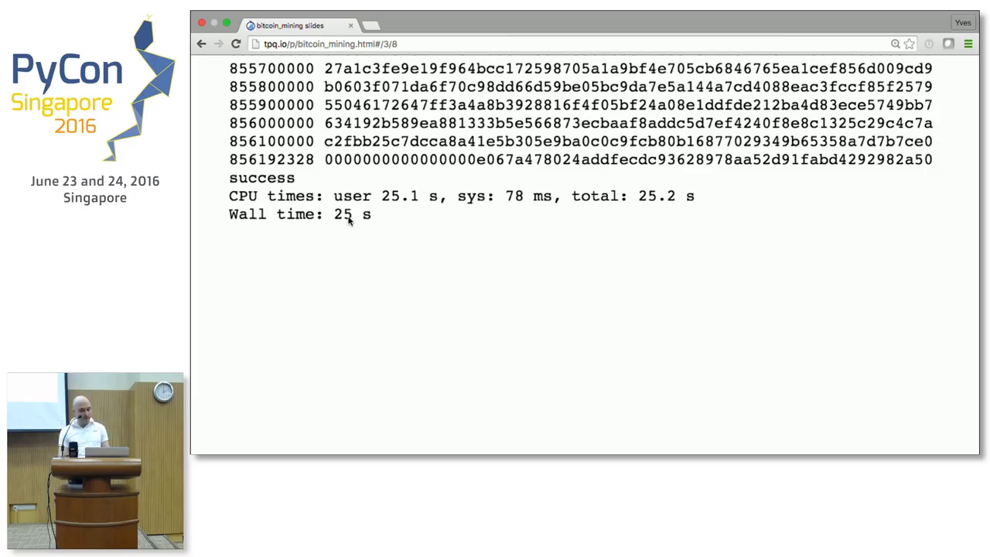
scroll(348, 220, "up", 5)
scroll(349, 221, "up", 5)
scroll(348, 221, "up", 5)
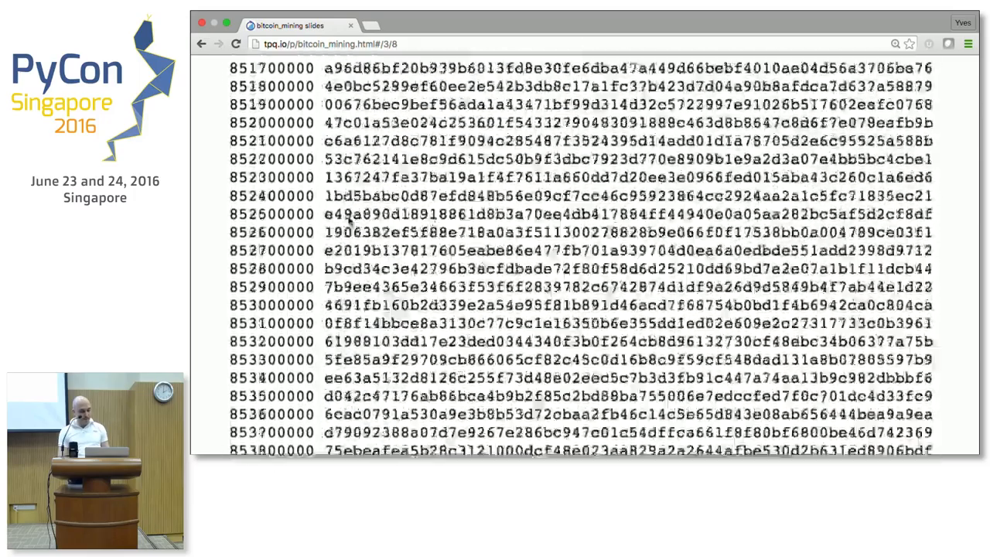
scroll(348, 220, "up", 5)
scroll(349, 220, "up", 5)
scroll(349, 220, "up", 5)
scroll(348, 221, "up", 3)
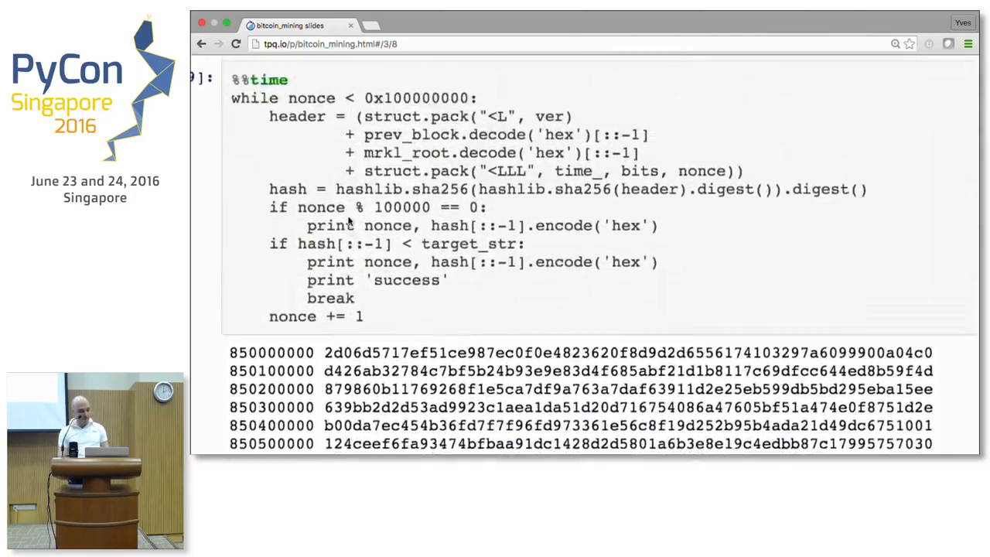
scroll(349, 220, "up", 2)
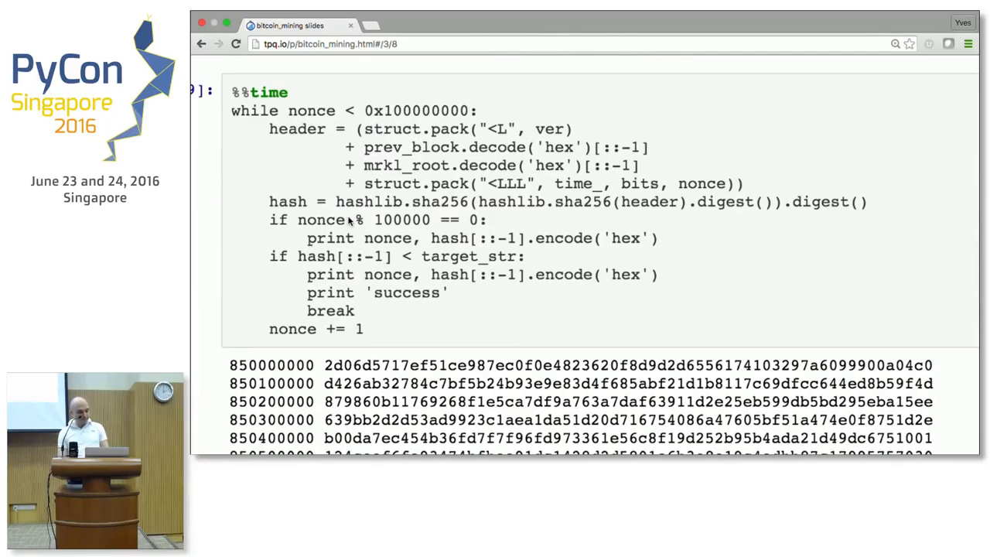
Advance from the nonce-search results to the "Merkle Hash" section title slide.
key("Right")
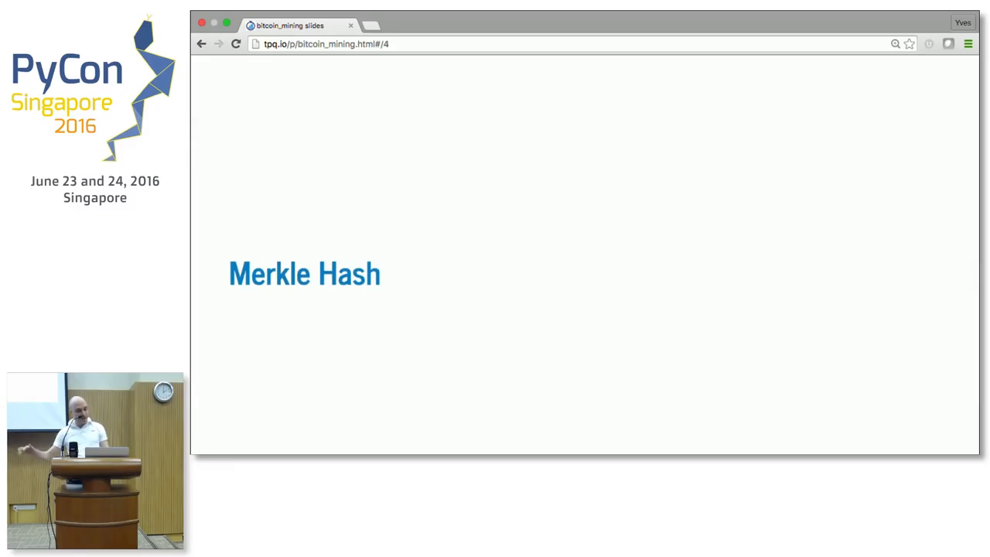
Step down through the txHashes list slide to the merkle() pair-wise hashing function slide.
key("Down")
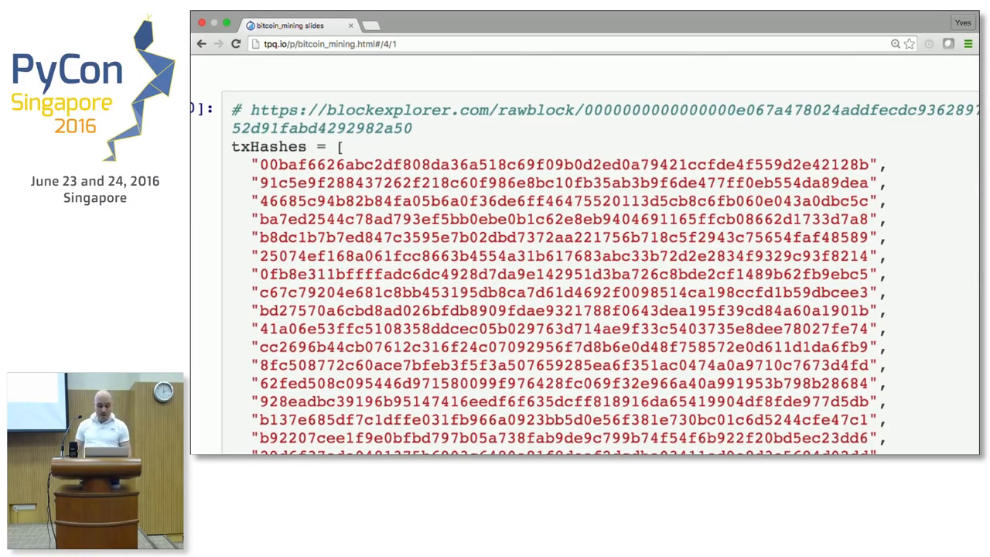
scroll(584, 262, "down", 3)
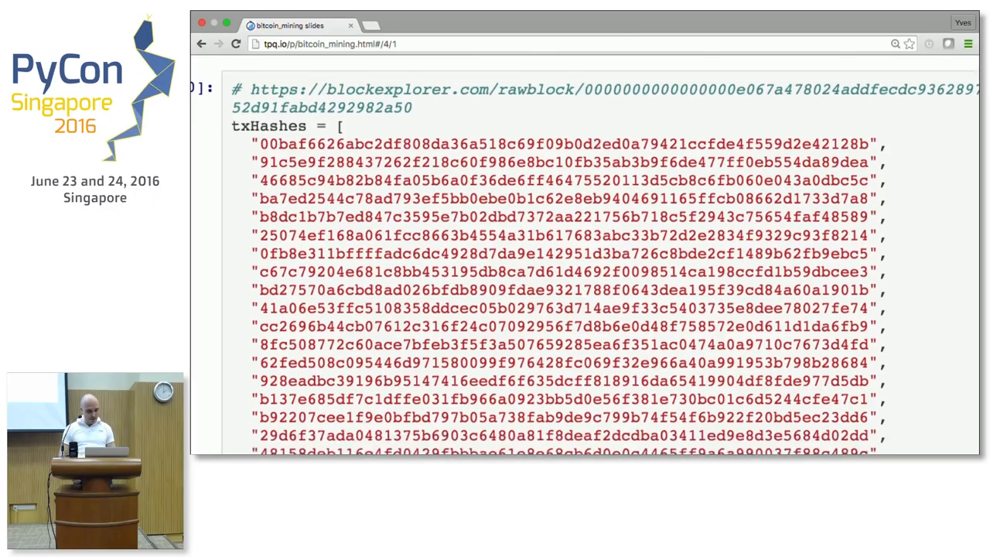
scroll(585, 262, "down", 3)
scroll(585, 261, "down", 3)
scroll(585, 261, "down", 3)
scroll(584, 261, "down", 3)
scroll(585, 261, "down", 3)
scroll(585, 261, "down", 3)
scroll(584, 261, "down", 3)
scroll(348, 218, "down", 3)
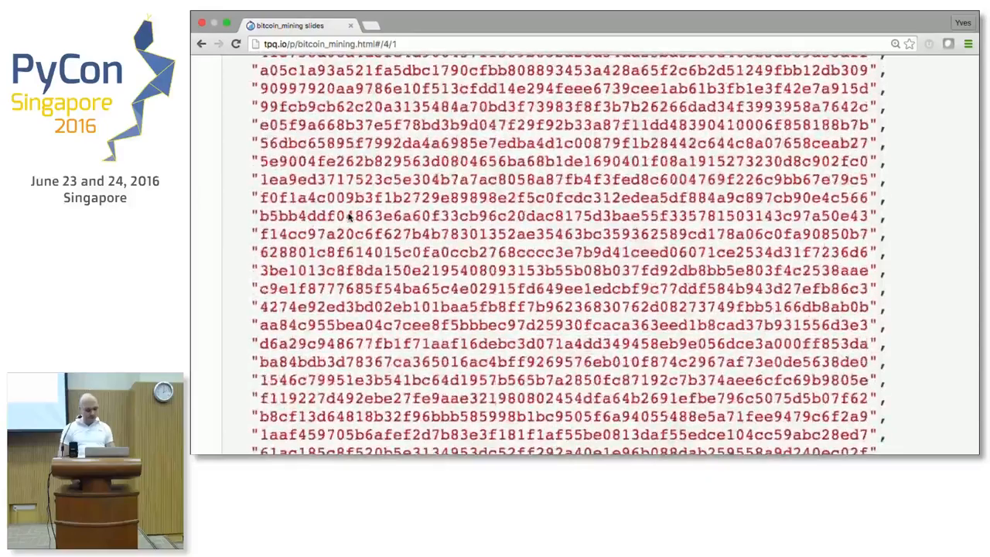
scroll(348, 218, "down", 3)
scroll(348, 217, "down", 3)
scroll(348, 217, "down", 3)
scroll(348, 218, "up", 3)
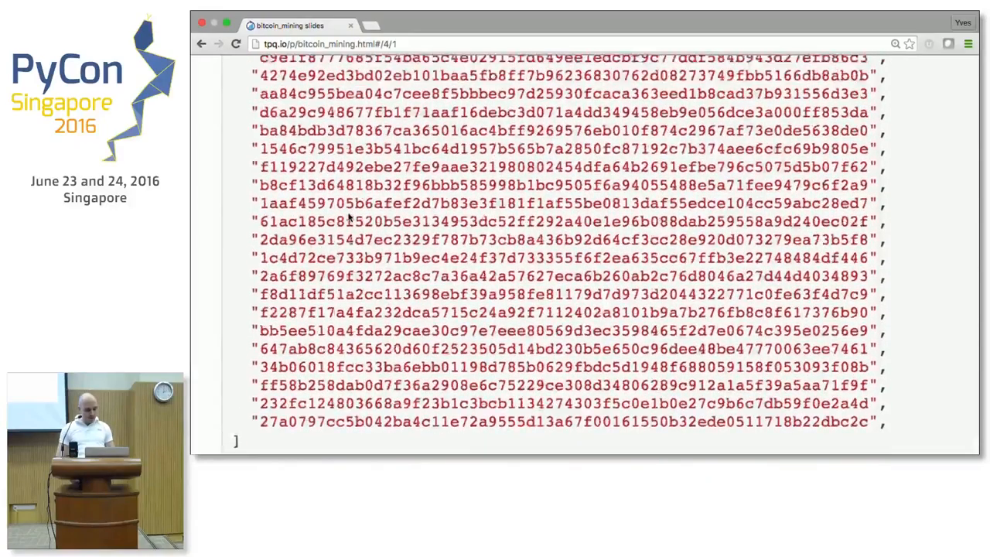
scroll(347, 217, "up", 5)
scroll(347, 218, "up", 5)
scroll(348, 218, "up", 5)
scroll(347, 217, "up", 5)
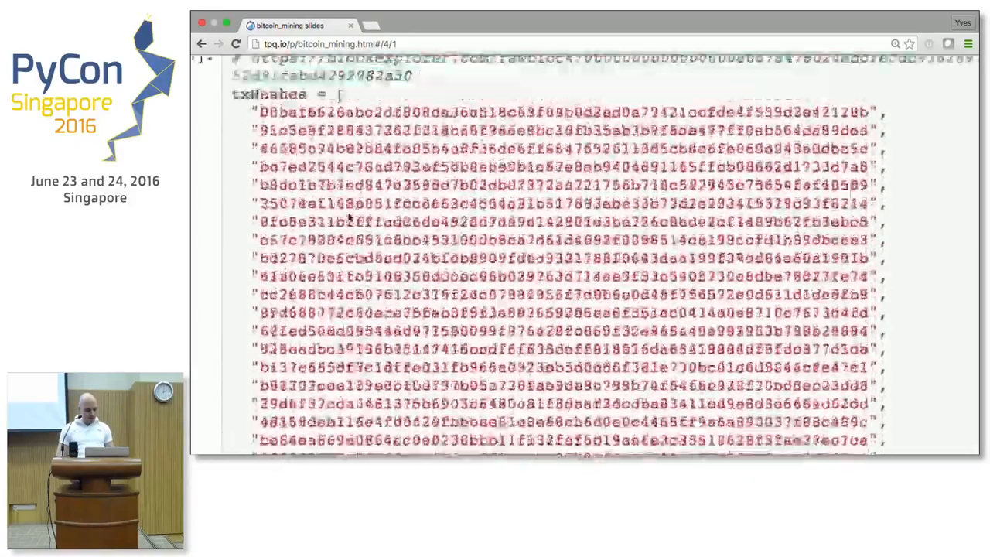
scroll(348, 217, "up", 3)
key("Down")
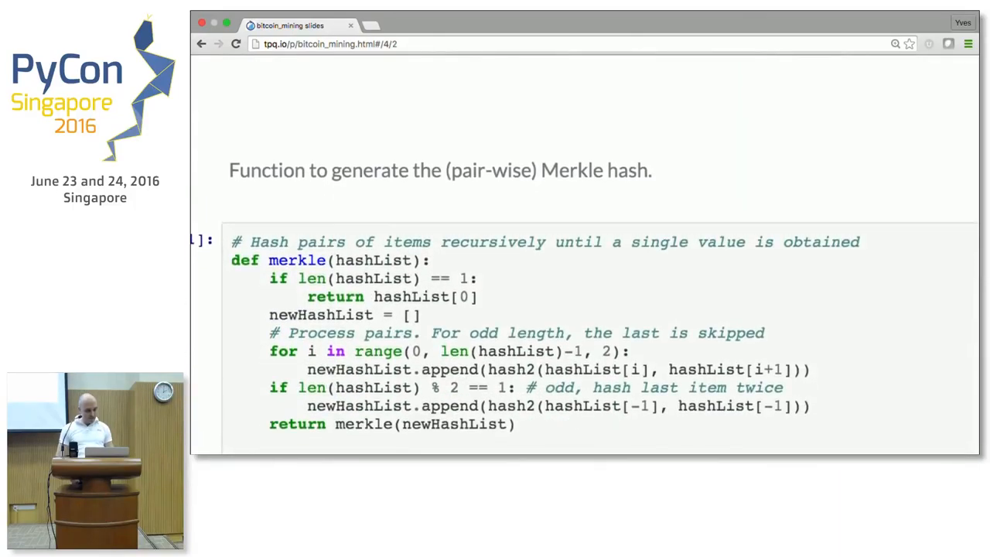
scroll(541, 271, "down", 3)
scroll(541, 270, "down", 3)
scroll(541, 270, "down", 1)
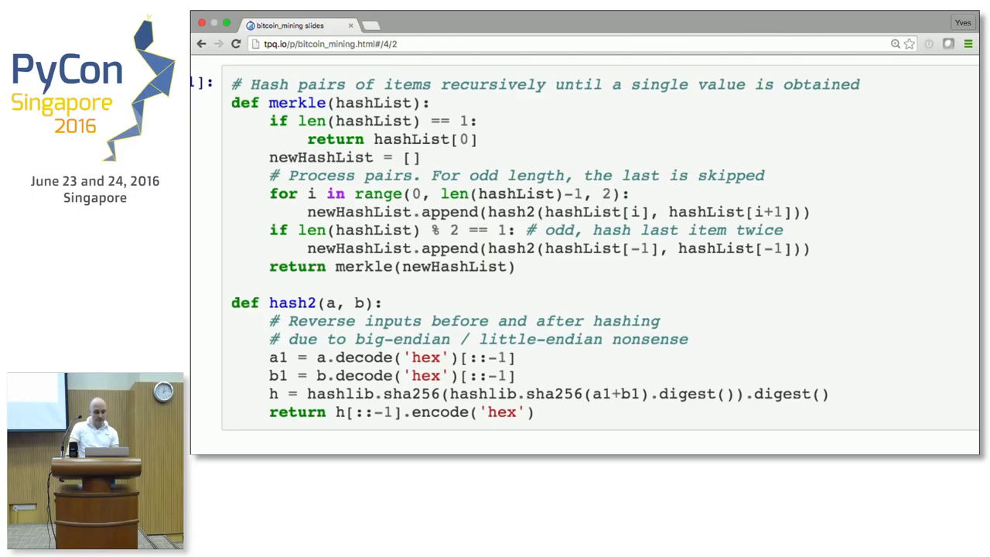
Reveal the print merkle(txHashes) slide showing the Merkle root 871714dc…29978a.
key("Down")
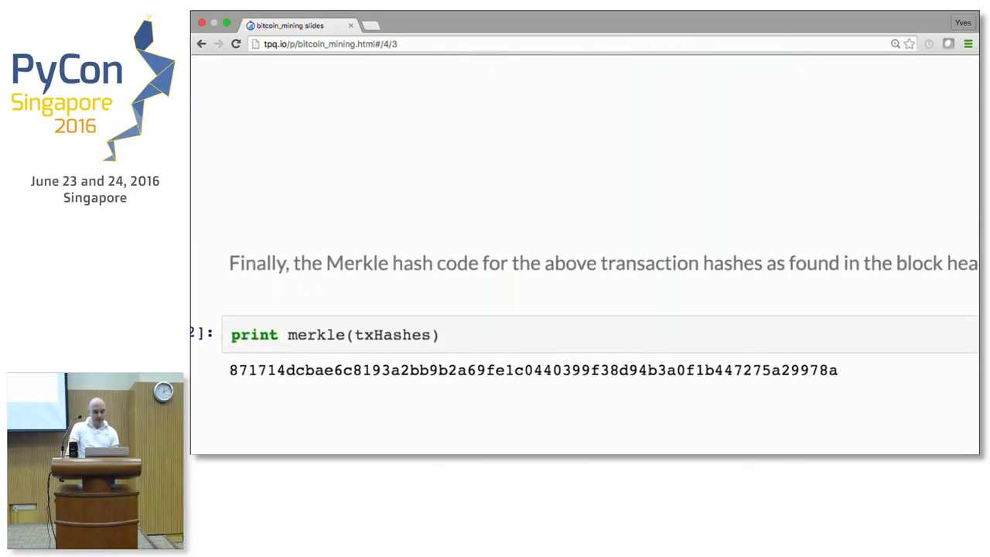